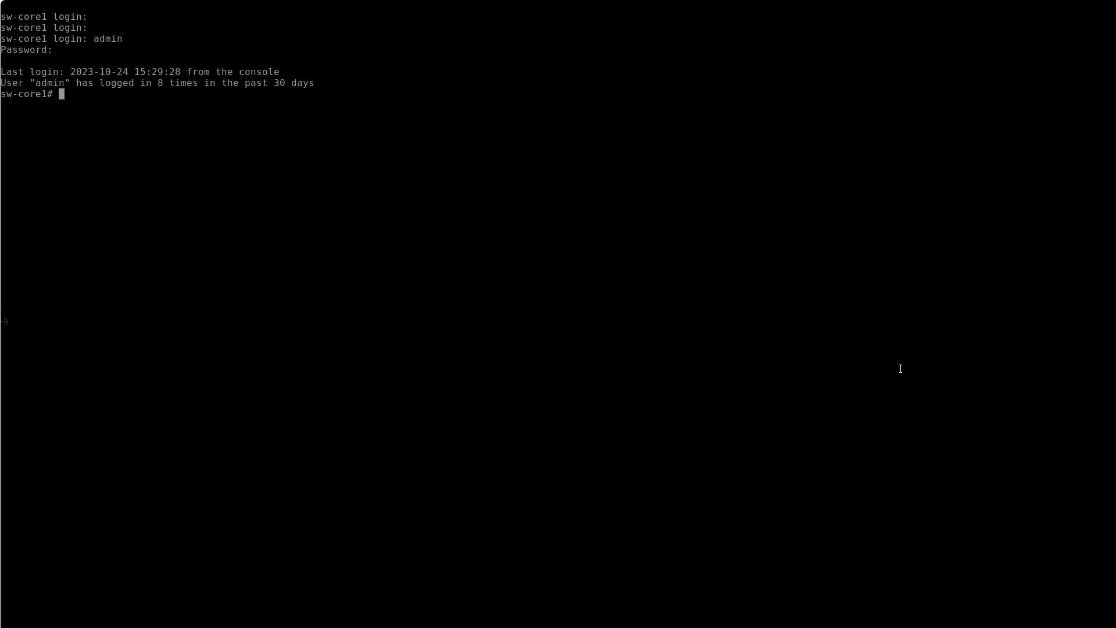
text(sho)
List LLDP neighbors on sw-core1 and highlight the sw-core2 rows on 1/1/8 and 1/1/9.
key(BackSpace)
key(BackSpace)
key(BackSpace)
text(show ll)
text(dp ne)
key(Tab)
key(Return)
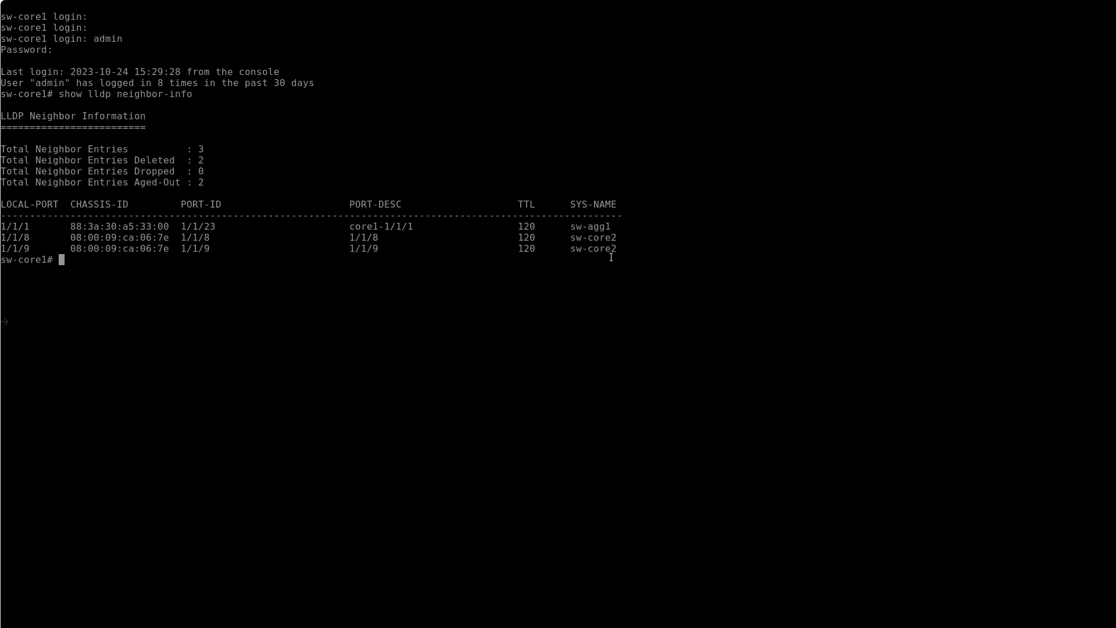
mouse_move(621, 248)
mouse_down()
mouse_move(556, 272)
mouse_move(9, 233)
mouse_up()
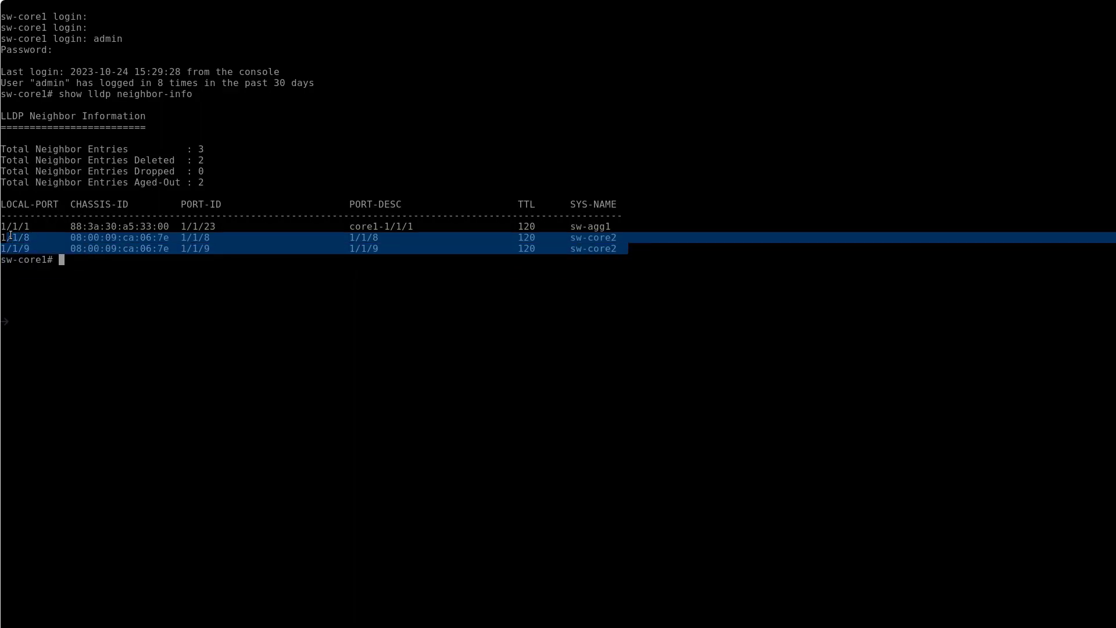
click(102, 330)
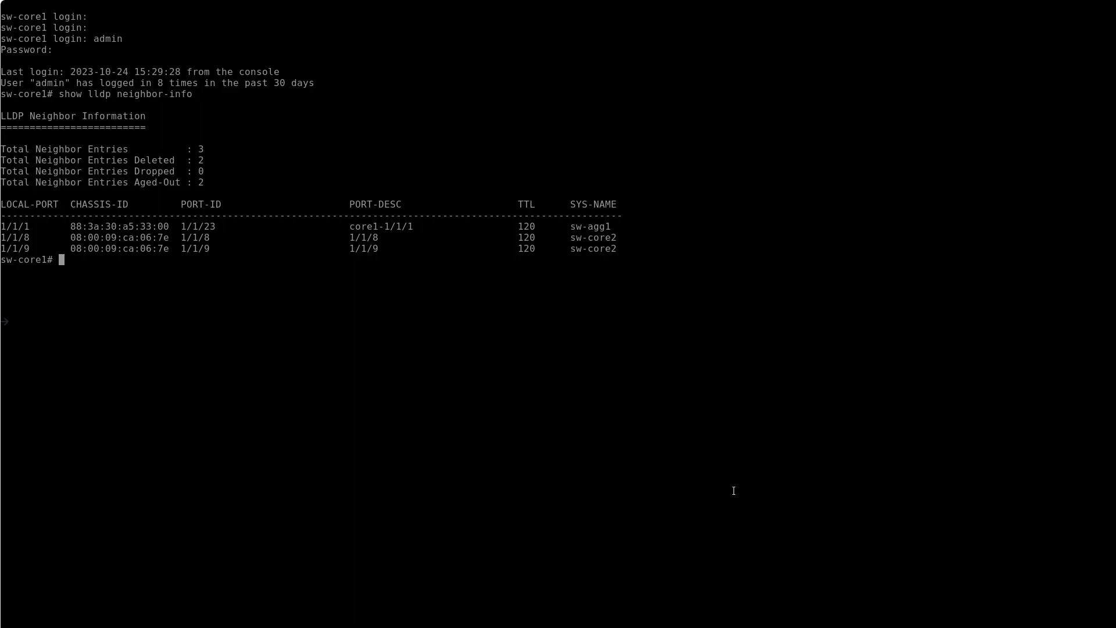
text(sho )
text(inter brief)
Show the brief interface summary and highlight the lag256 entry.
key(Return)
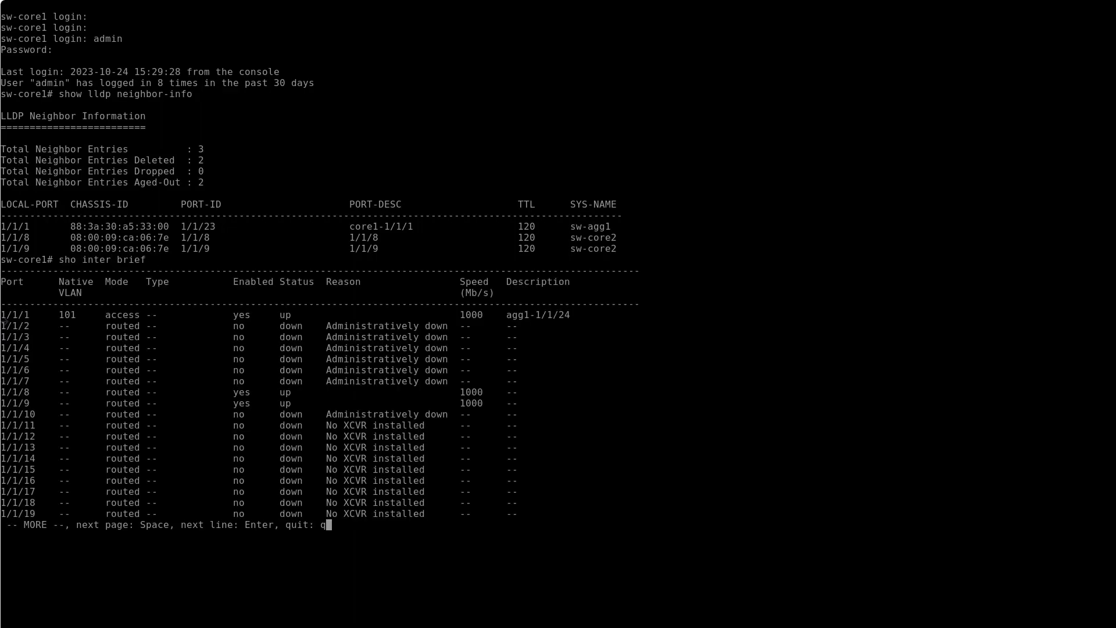
key(space)
key(space)
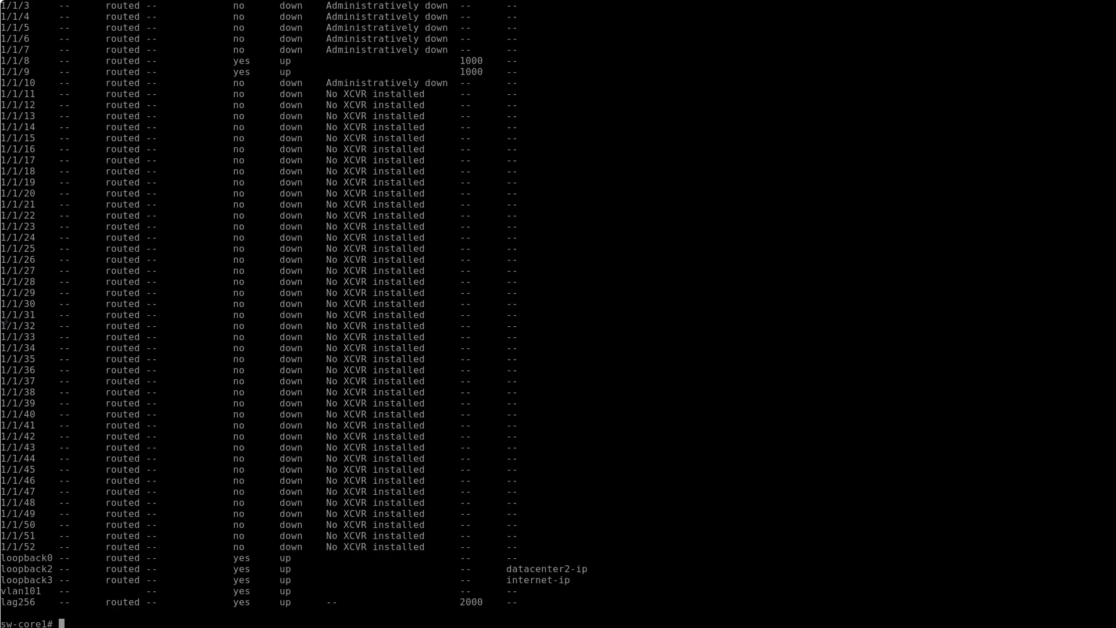
mouse_move(507, 602)
mouse_down()
mouse_move(163, 591)
mouse_move(165, 611)
mouse_up()
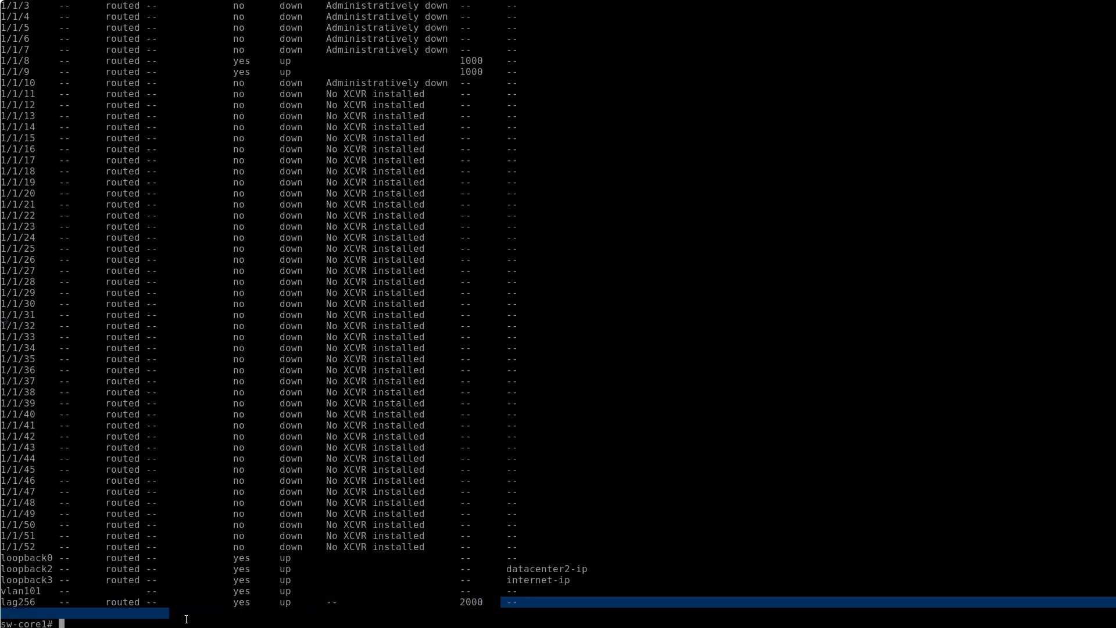
click(209, 617)
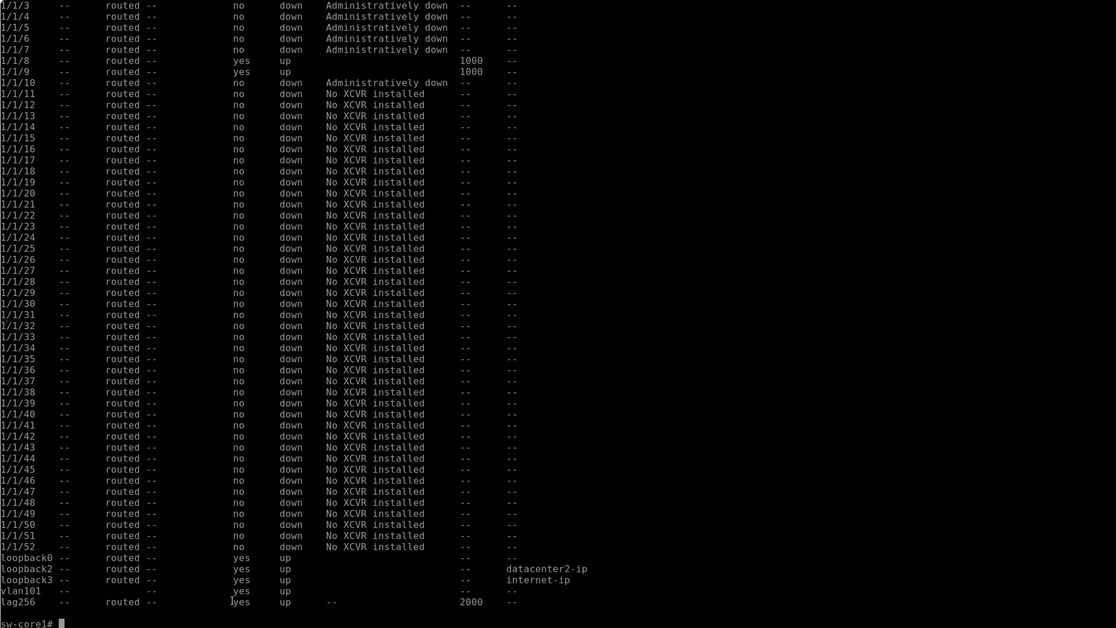
text(sho )
text(lacp aggregates)
Show LACP aggregates and highlight lag256's member ports 1/1/8 and 1/1/9.
key(Return)
drag(111, 568, 173, 582)
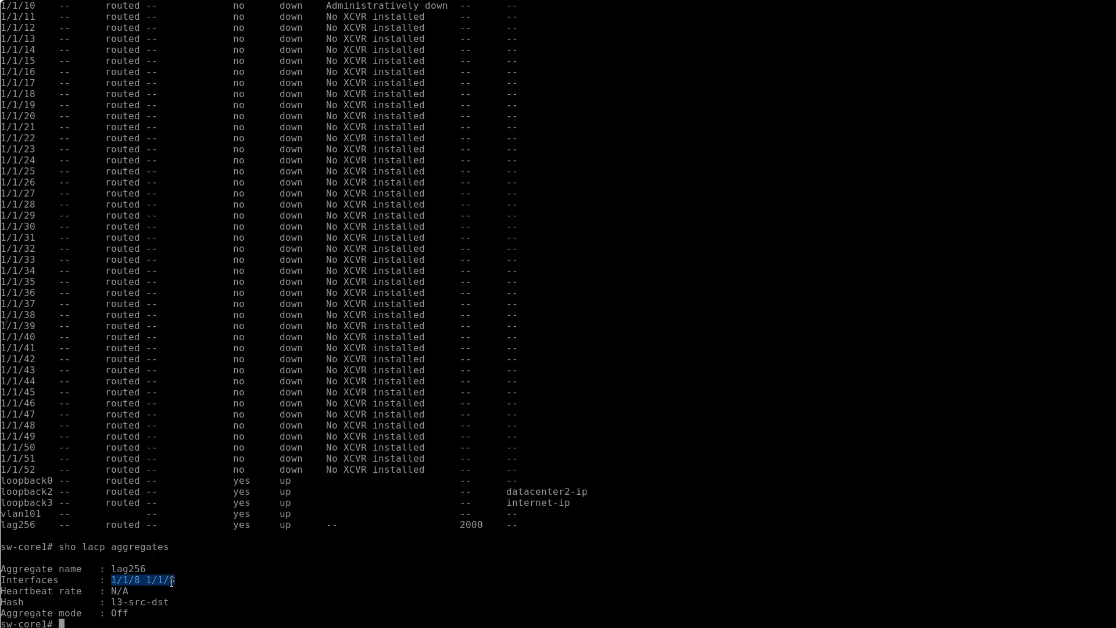
click(193, 605)
text(sho lacp interfaces)
Show LACP interfaces and highlight the 1/1/8 and 1/1/9 lag256 rows forwarding up.
key(Return)
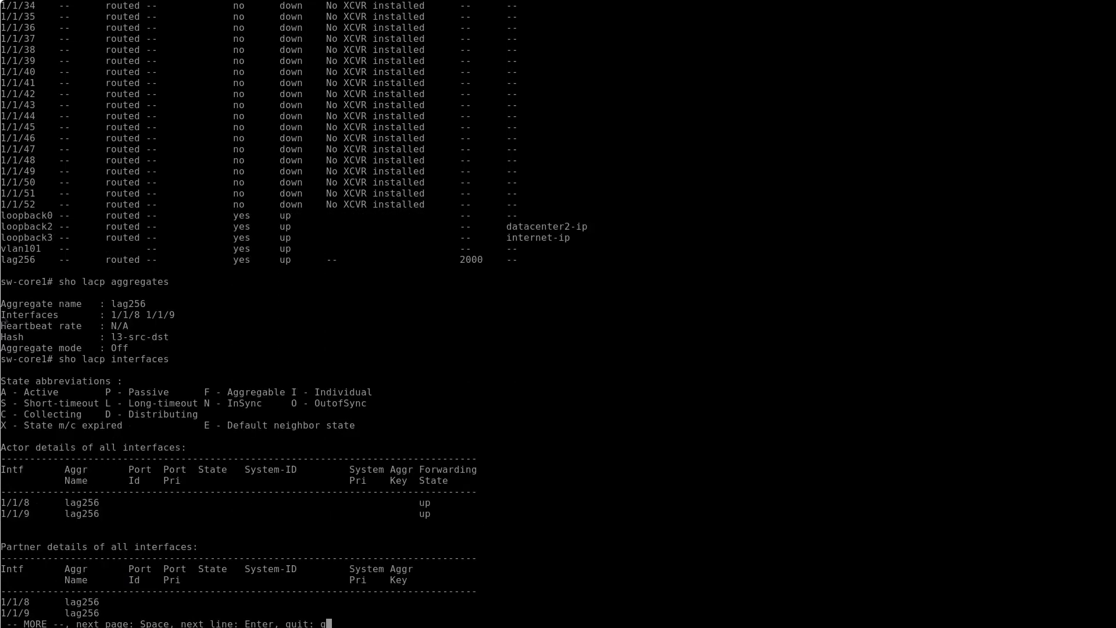
drag(463, 503, 101, 514)
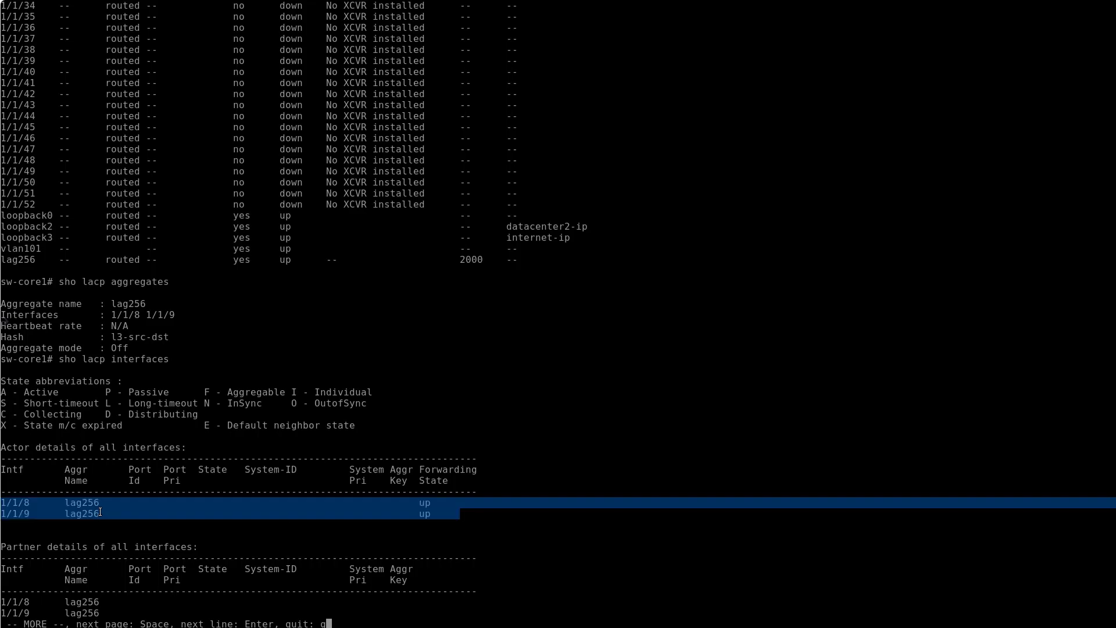
click(90, 525)
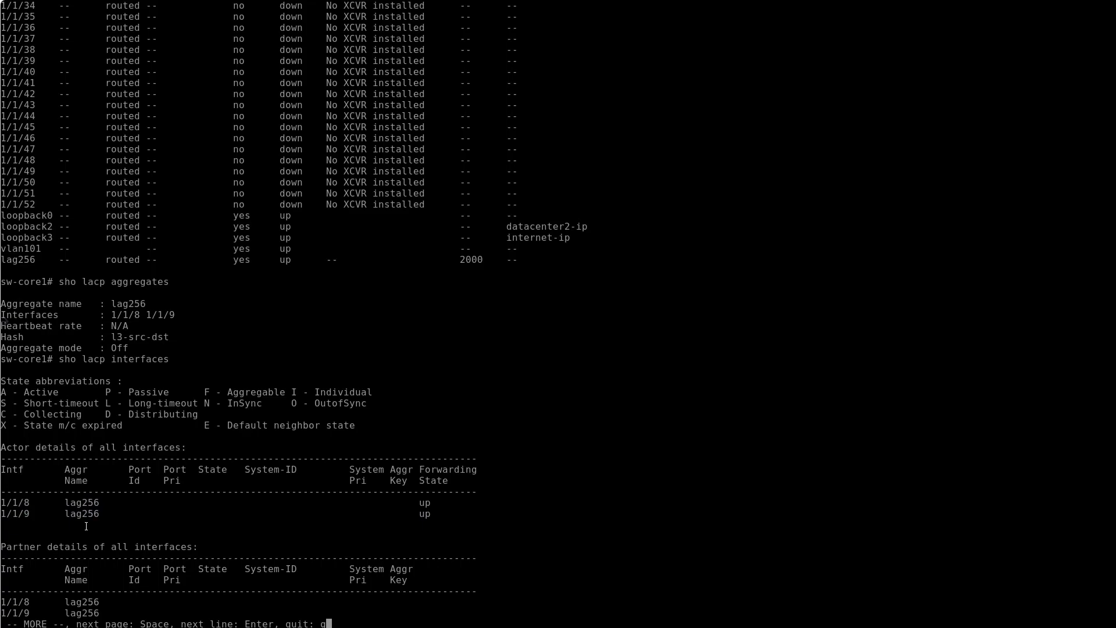
text(q)
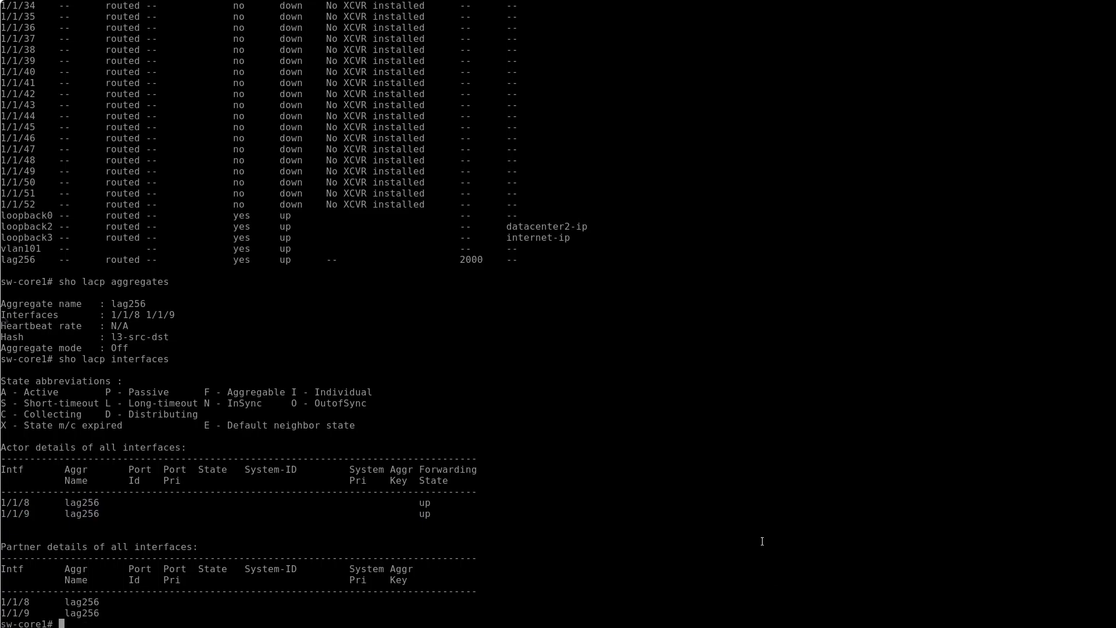
text(show )
text(vsx status)
Check VSX status on sw-core1, which reports VSX is not configured.
key(Return)
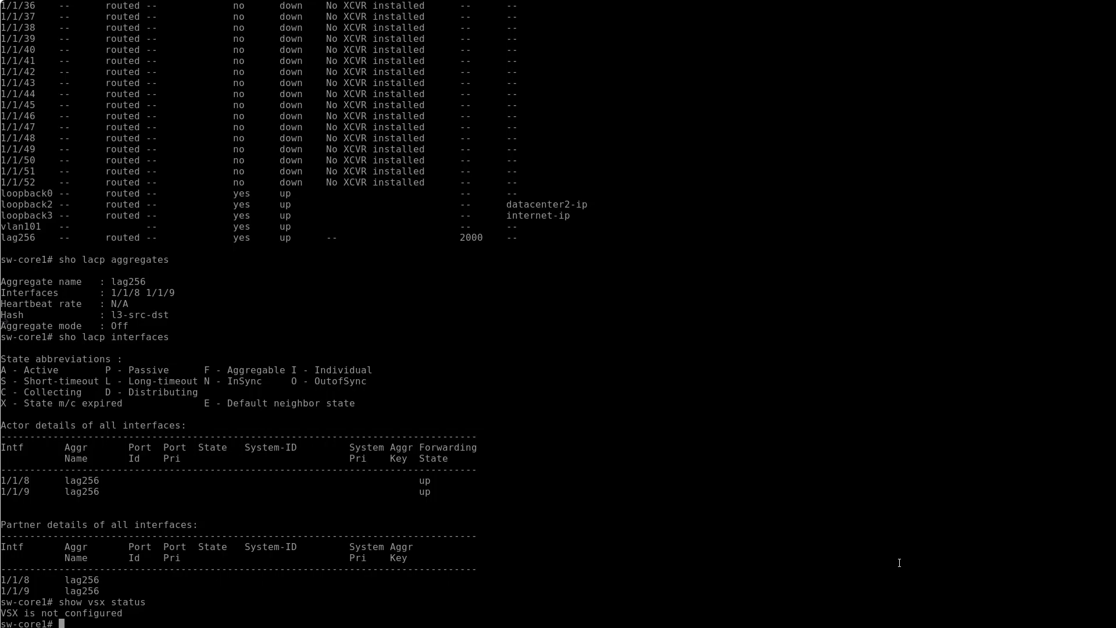
text(config)
In config mode, set MTU 9198 on sw-core1 ports 1/1/8-1/1/9 after checking the MTU help.
key(Return)
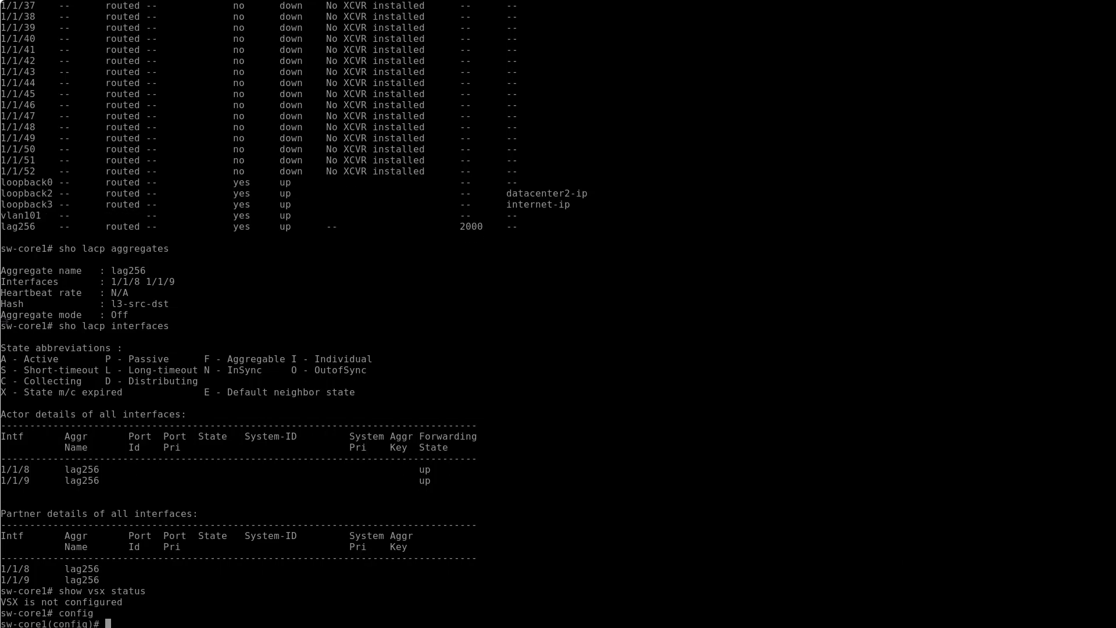
text(inter 1/1/8-1/1/9)
key(Return)
text(mtu)
key(question)
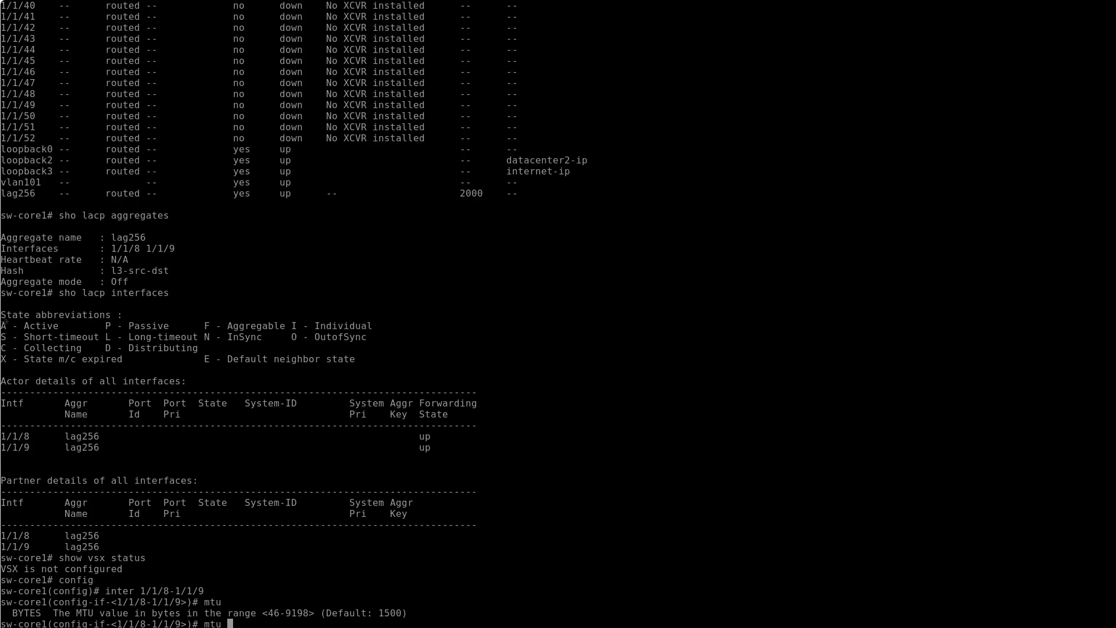
text(919)
text(8)
key(Return)
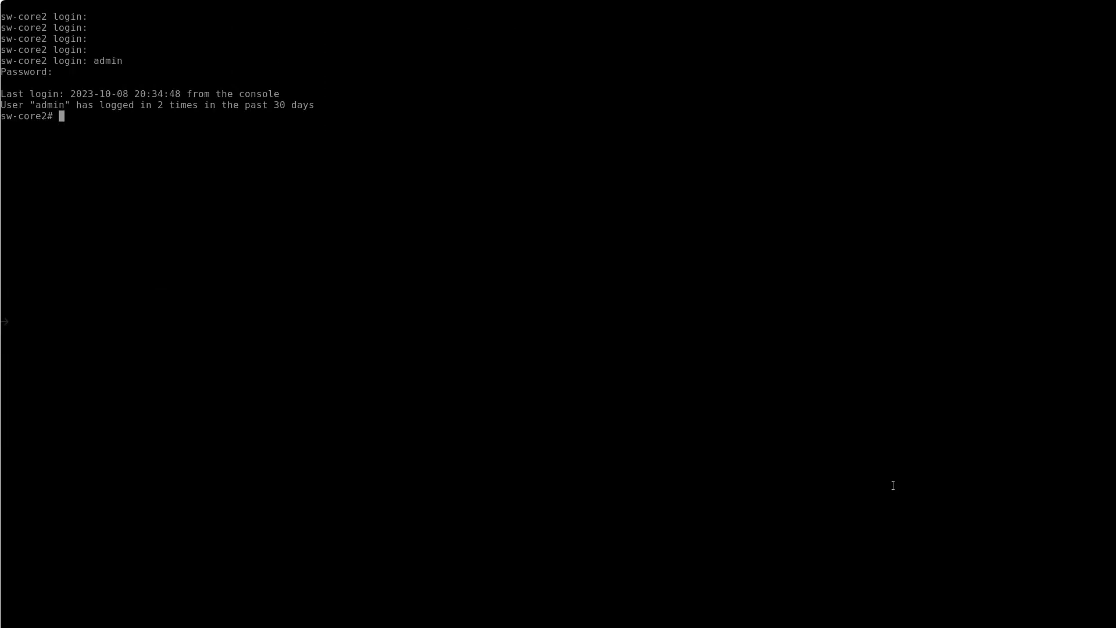
text(config)
Set MTU 9198 on sw-core2 ports 1/1/8-1/1/9 and confirm it in the running-config current-context.
key(Return)
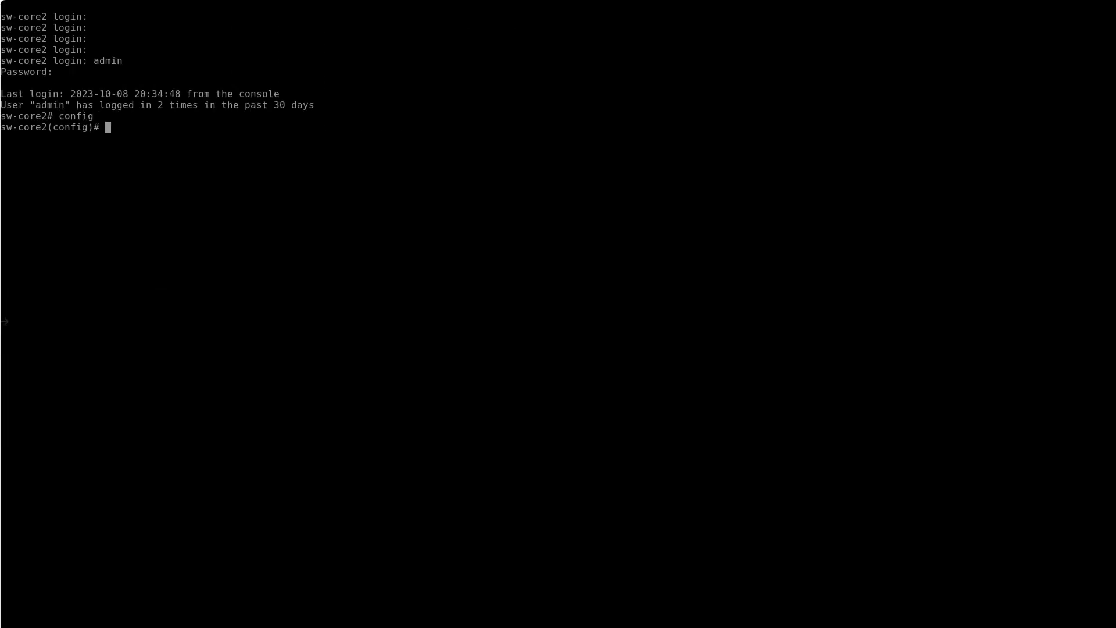
text(inter 1/1/8-1/1/9)
key(Return)
text(mtu 9198)
key(Return)
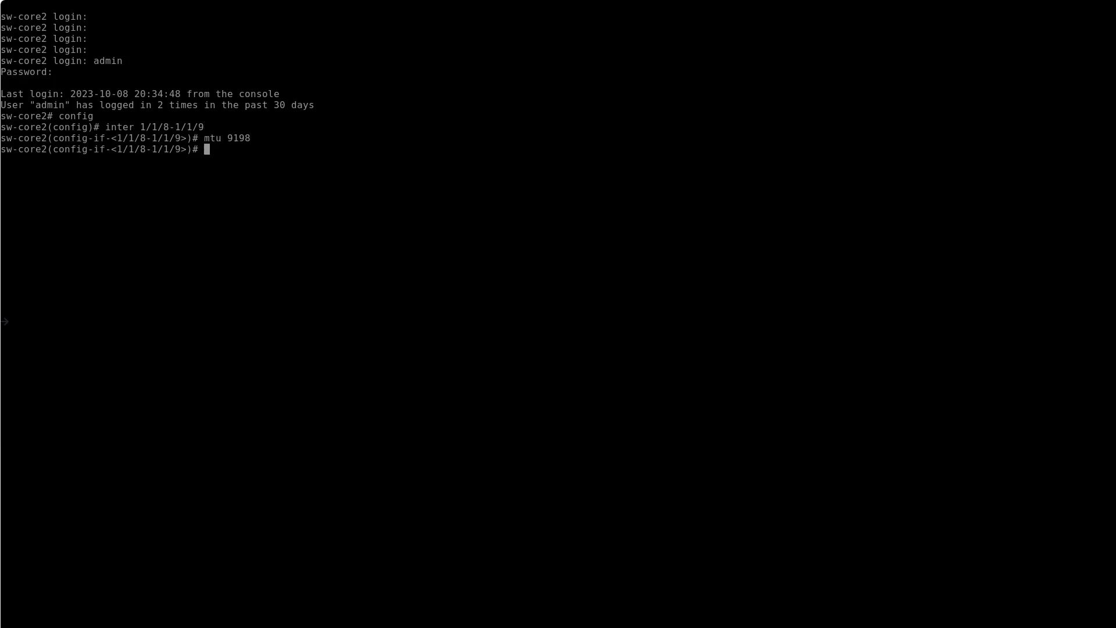
text(sho ru)
key(Tab)
text(cu)
key(Tab)
key(Return)
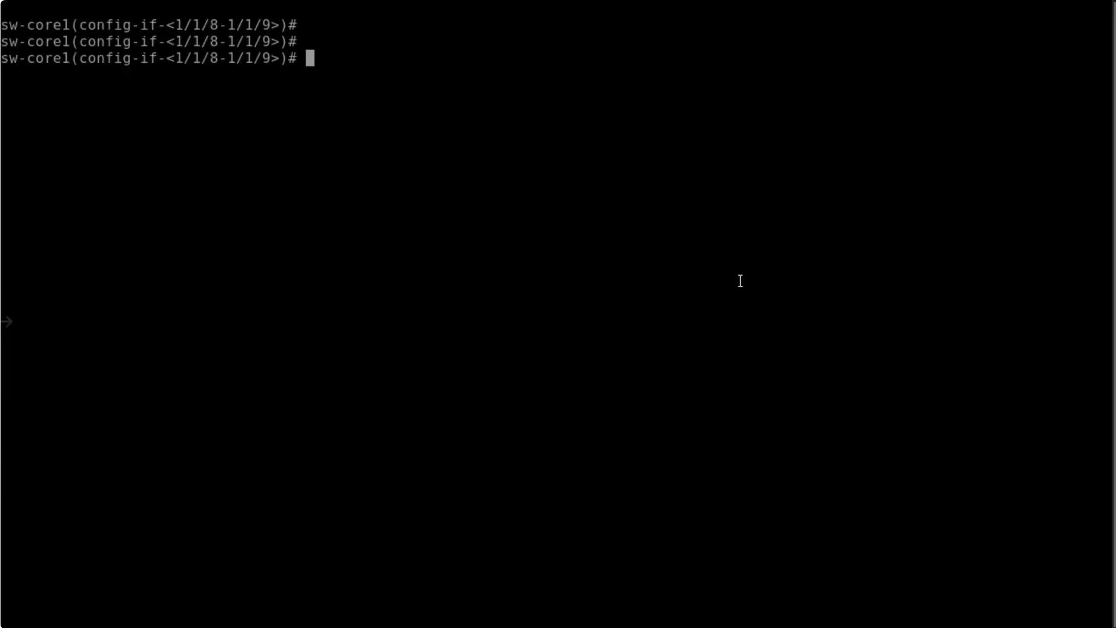
text(vsx)
Create the VSX context on sw-core1 with system-mac 02:01:00:00:03:00.
key(Return)
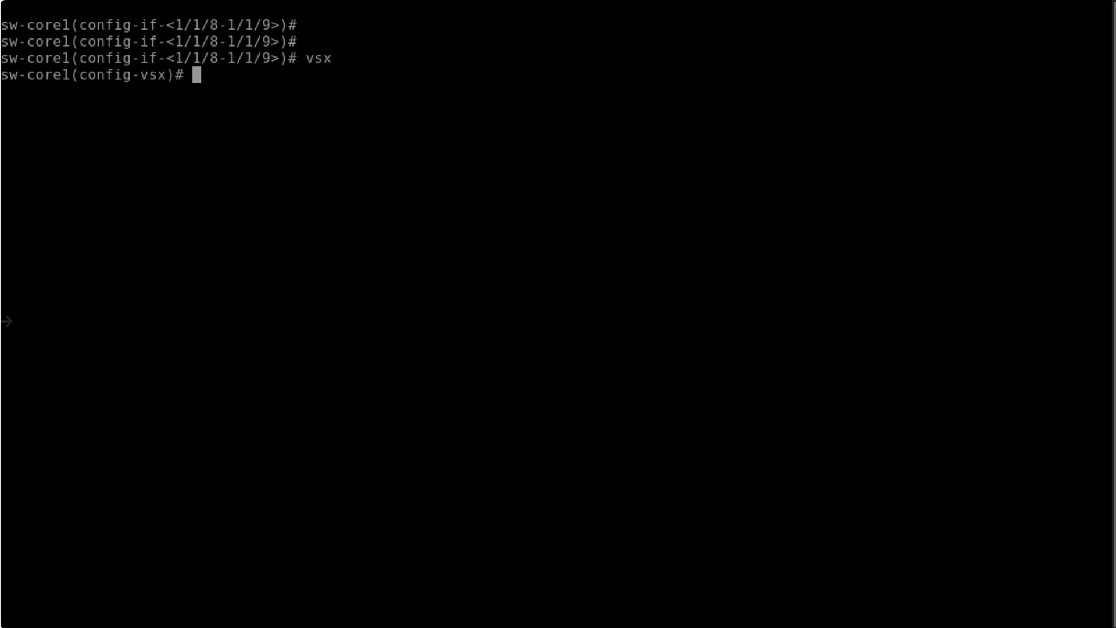
text(syst)
key(Tab)
text(02:01:00:00:02)
key(BackSpace)
text(3)
text(:00)
key(Return)
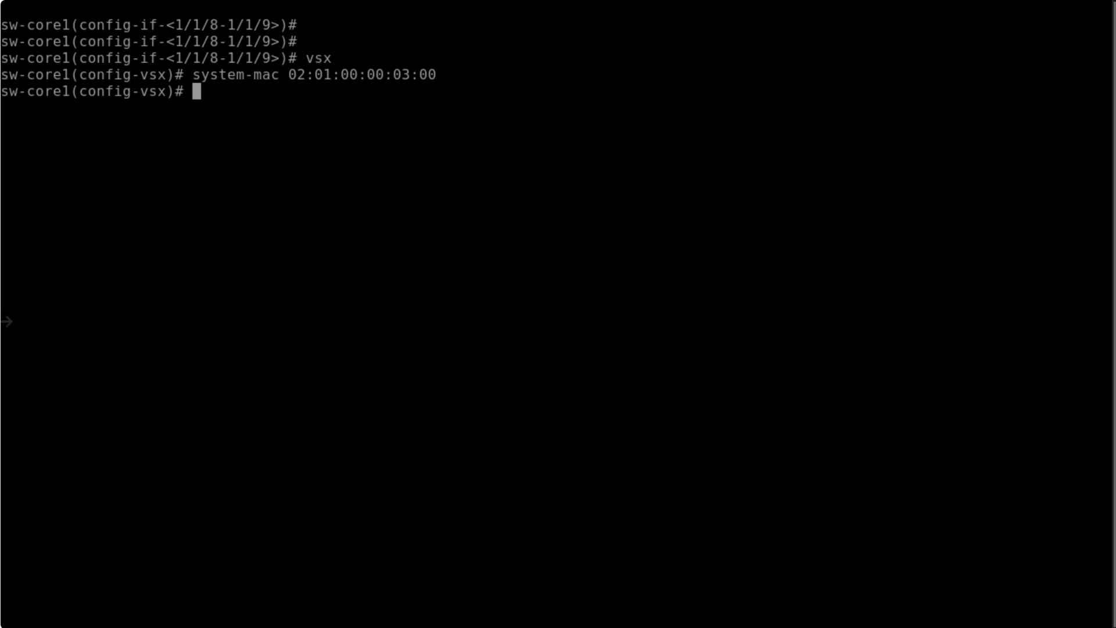
text(inter)
Attempt inter-switch-link lag 256, which is rejected, and return to global configuration.
key(Tab)
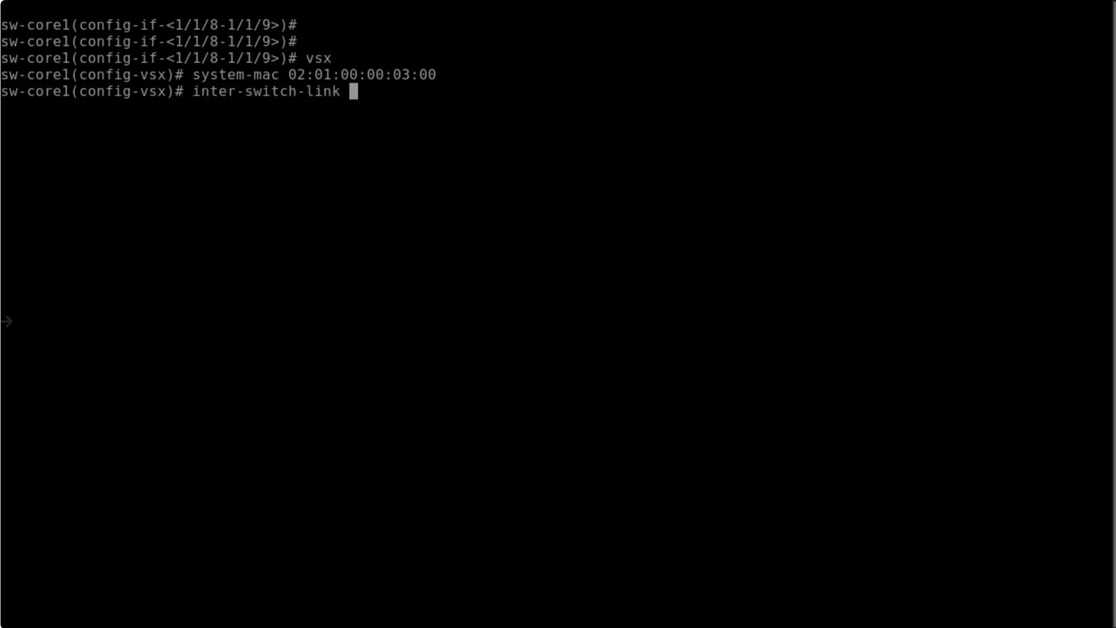
text(lag 256)
key(Return)
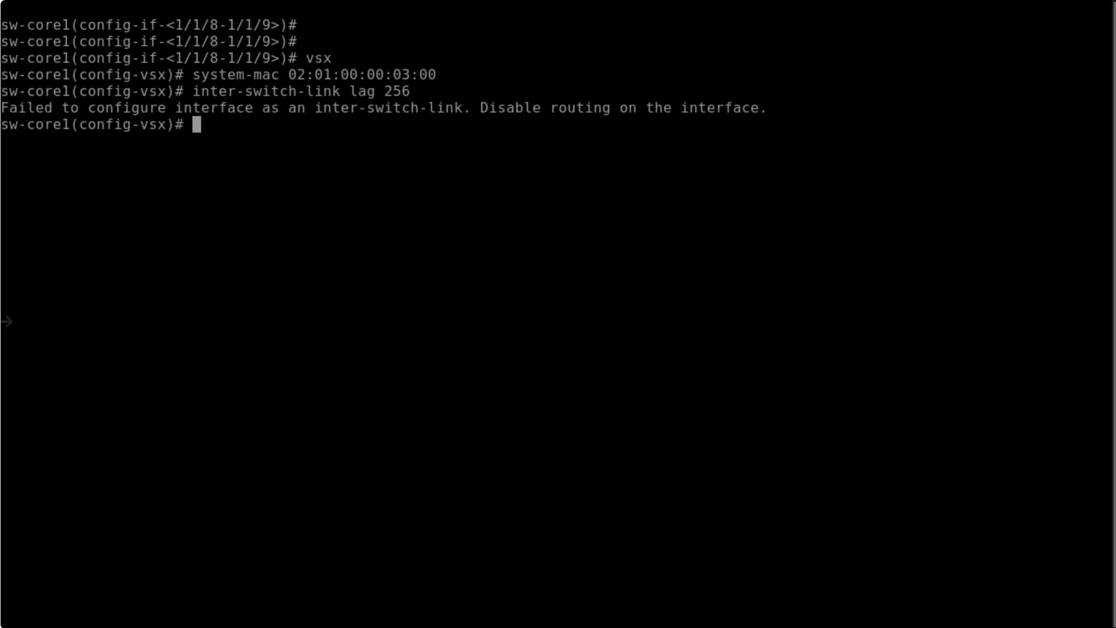
text(inter lag 256)
key(Return)
text(no)
key(BackSpace)
key(BackSpace)
text(exit)
key(Return)
text(inter lag )
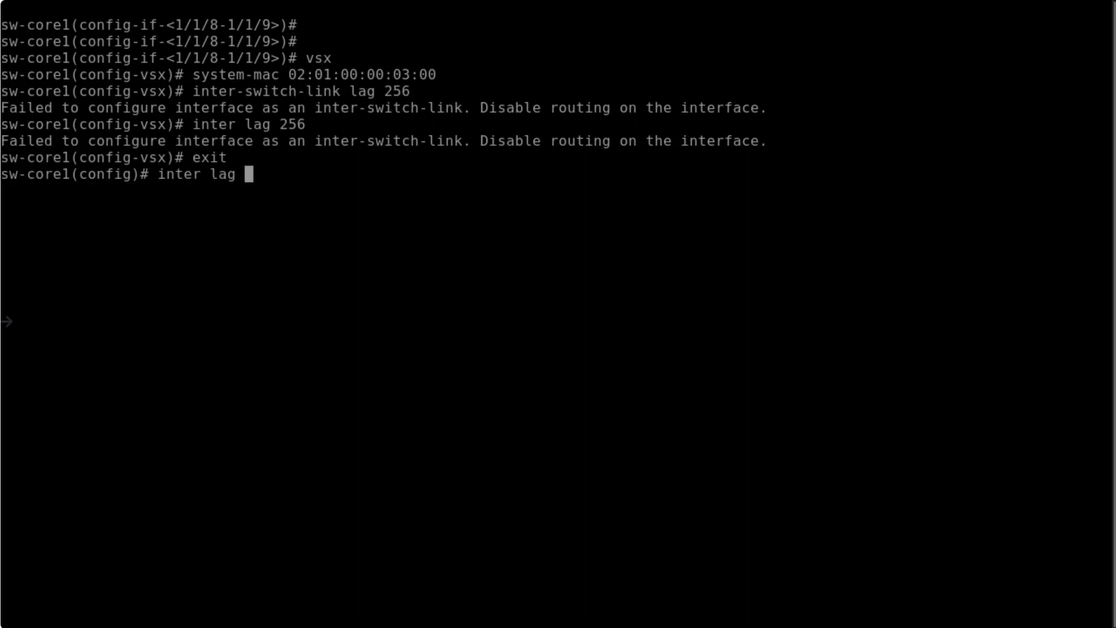
text(256)
Disable routing on interface lag 256 of sw-core1.
key(Return)
text(no routing)
key(Return)
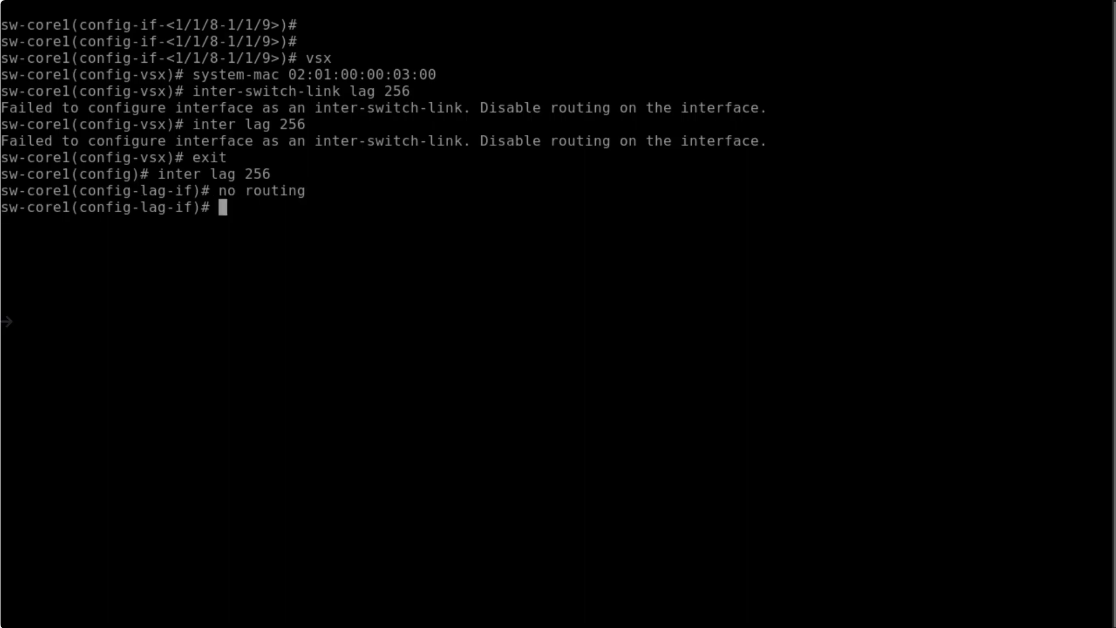
text(vsx)
In VSX context make lag 256 the inter-switch link and enable vsx-sync vsx-global.
key(Return)
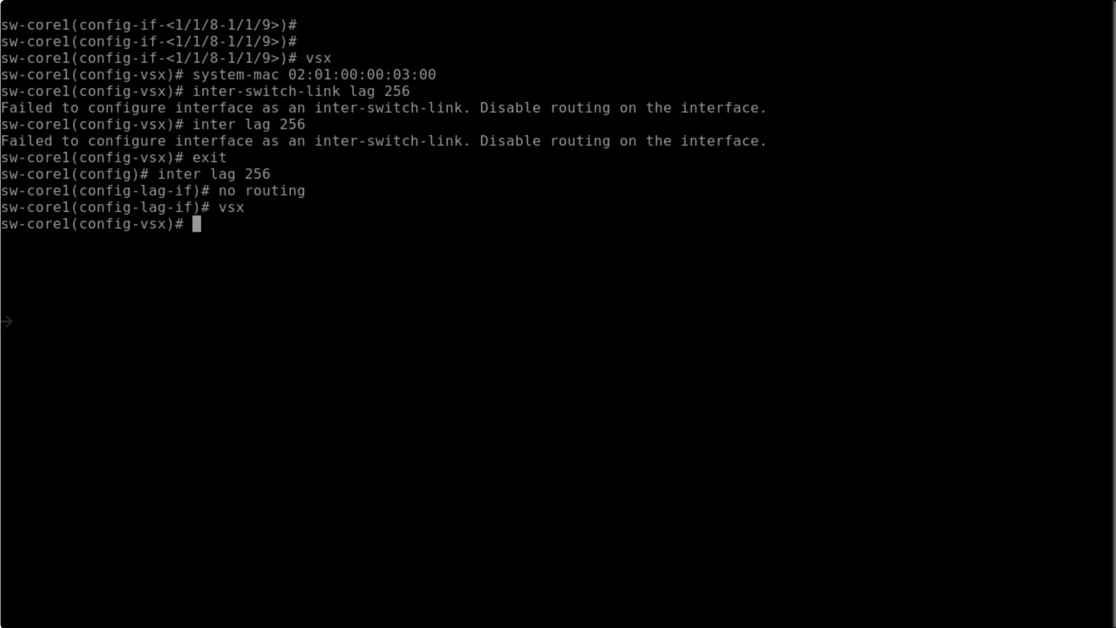
key(Up)
key(Up)
key(Up)
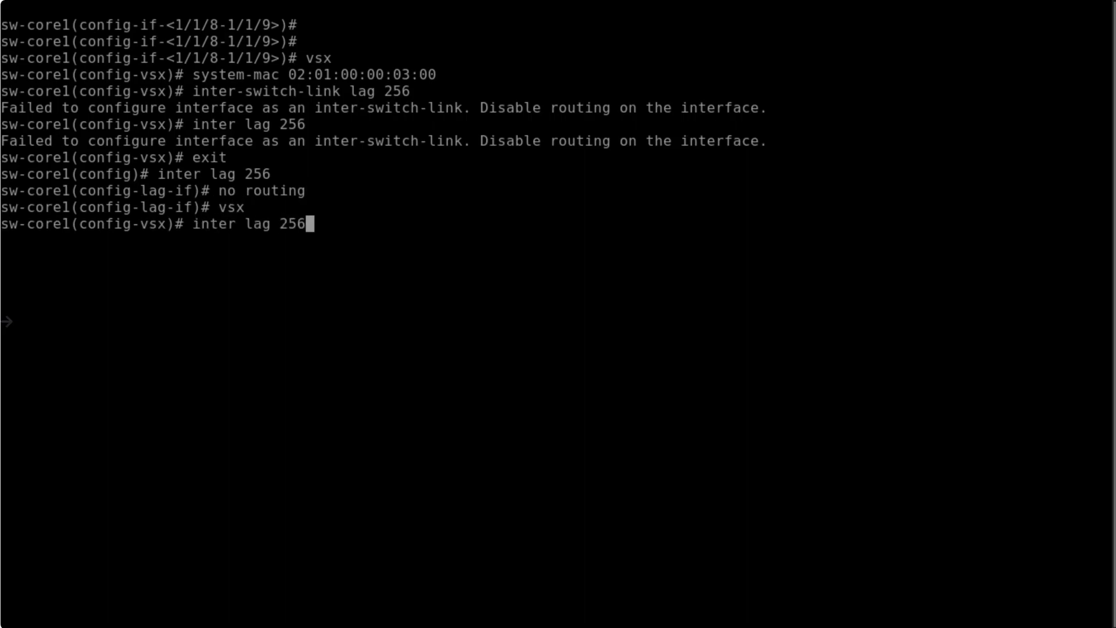
key(Up)
key(Up)
key(Up)
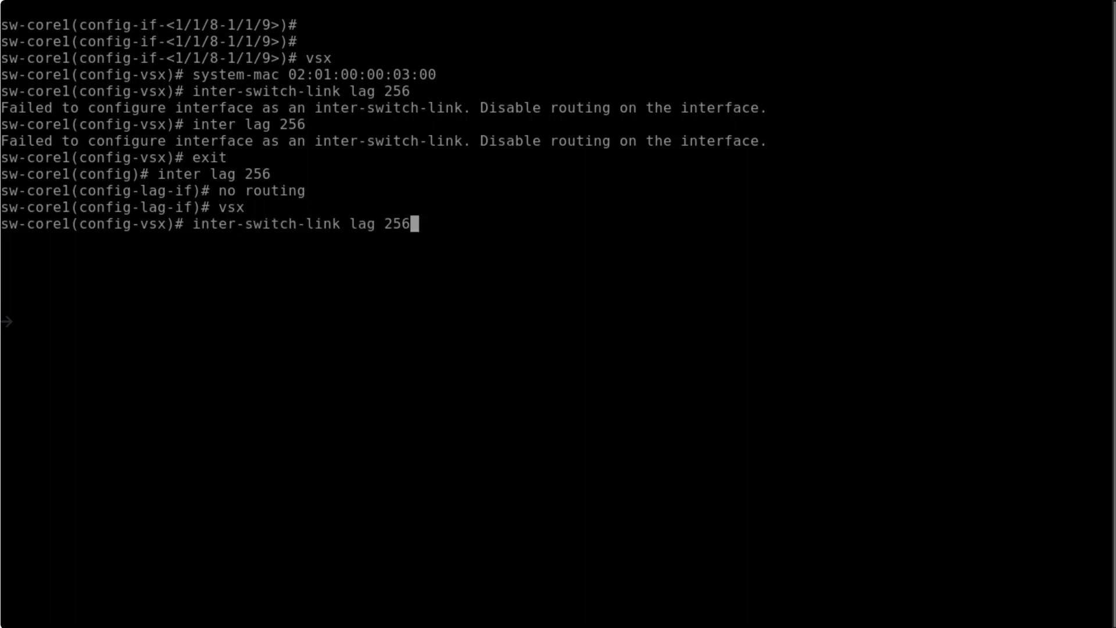
key(Return)
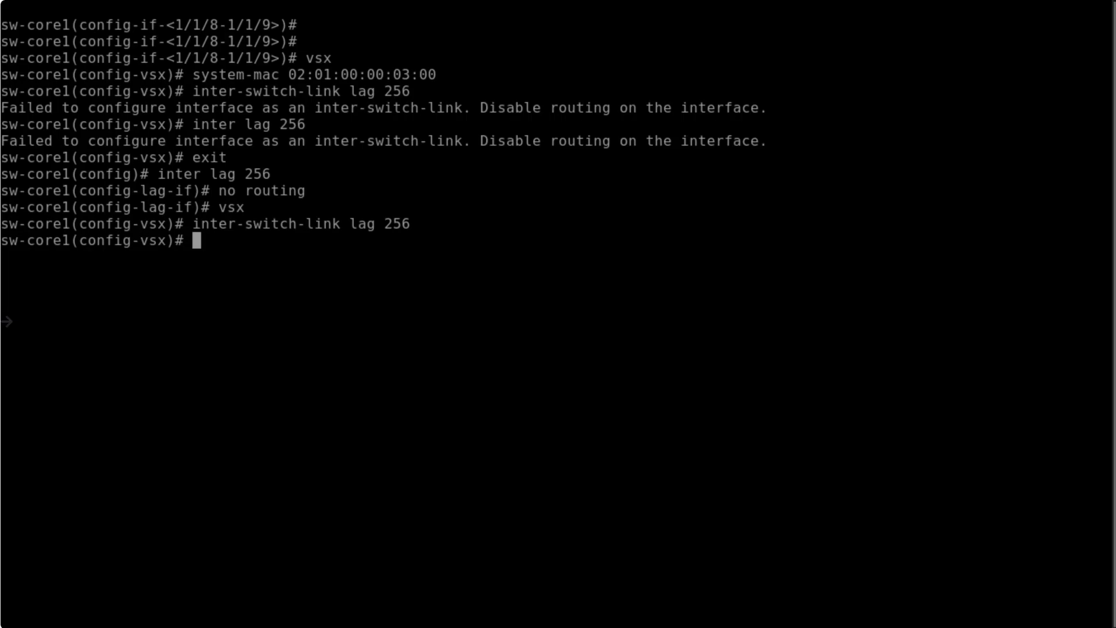
text(vsx-sync vx)
key(BackSpace)
text(sx-g)
key(Tab)
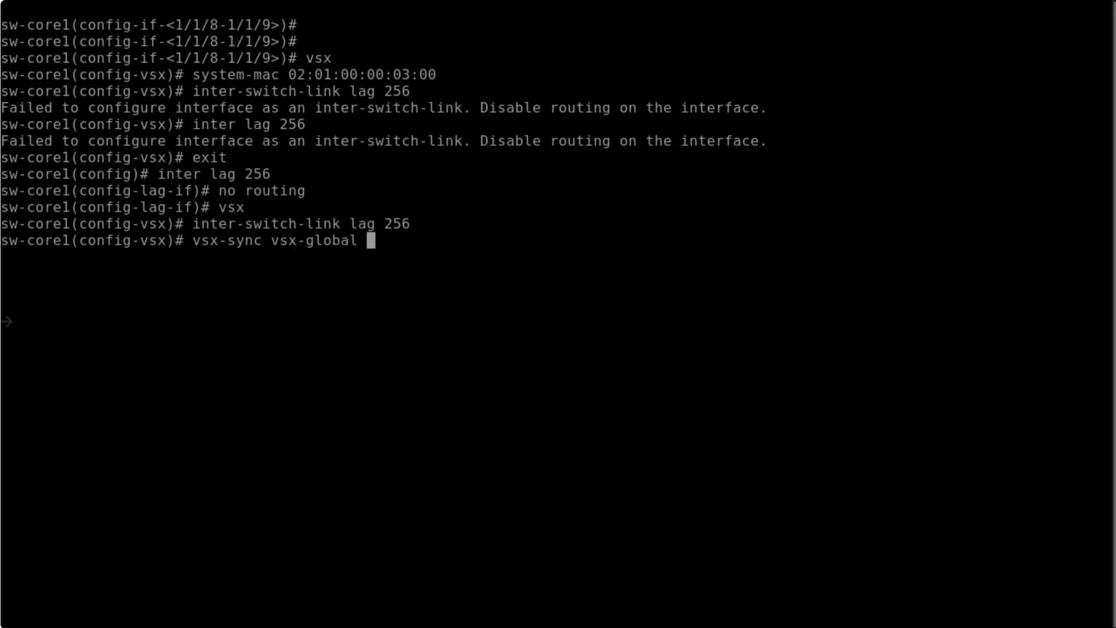
key(Return)
text(exit)
key(Return)
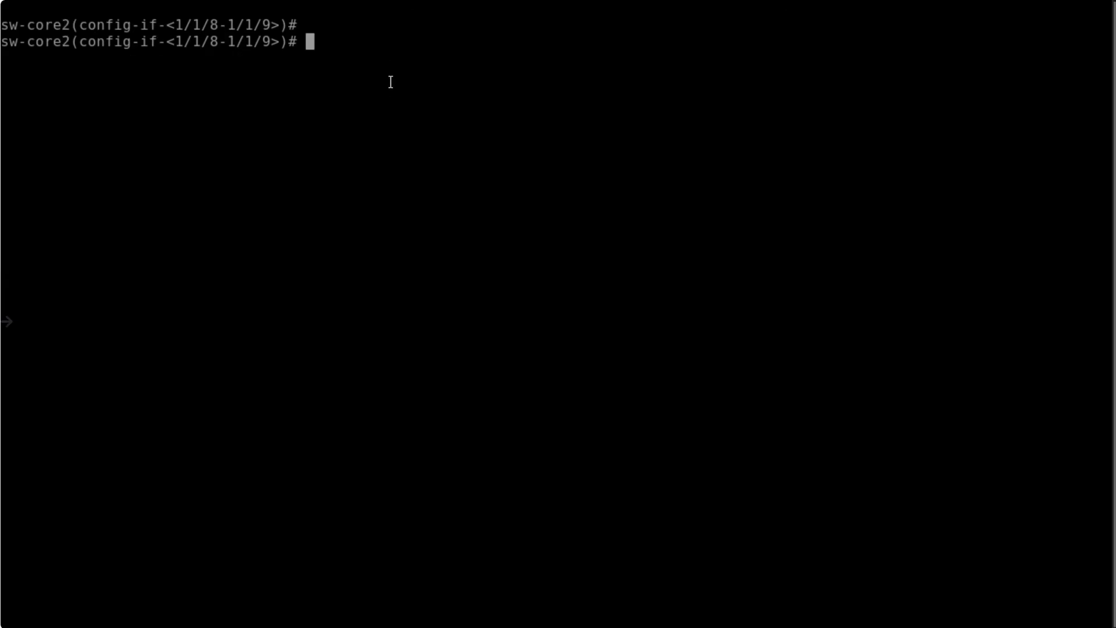
text(vsx)
On sw-core2 leave the VSX context and disable routing on interface lag 256.
key(Return)
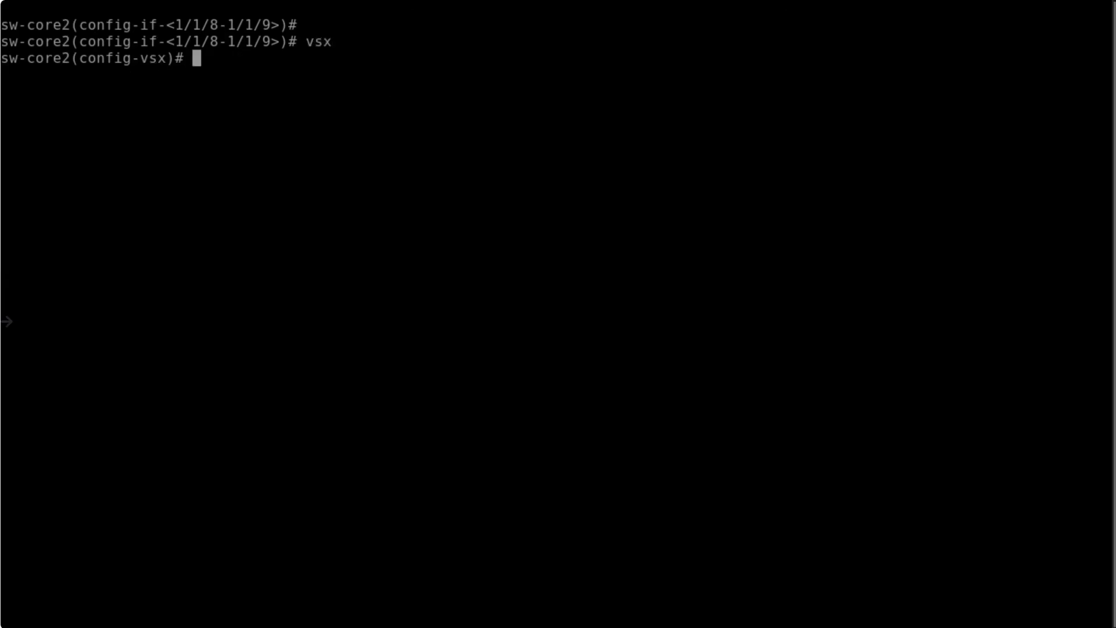
text(inte)
key(BackSpace)
key(BackSpace)
key(BackSpace)
key(BackSpace)
text(exit)
key(Return)
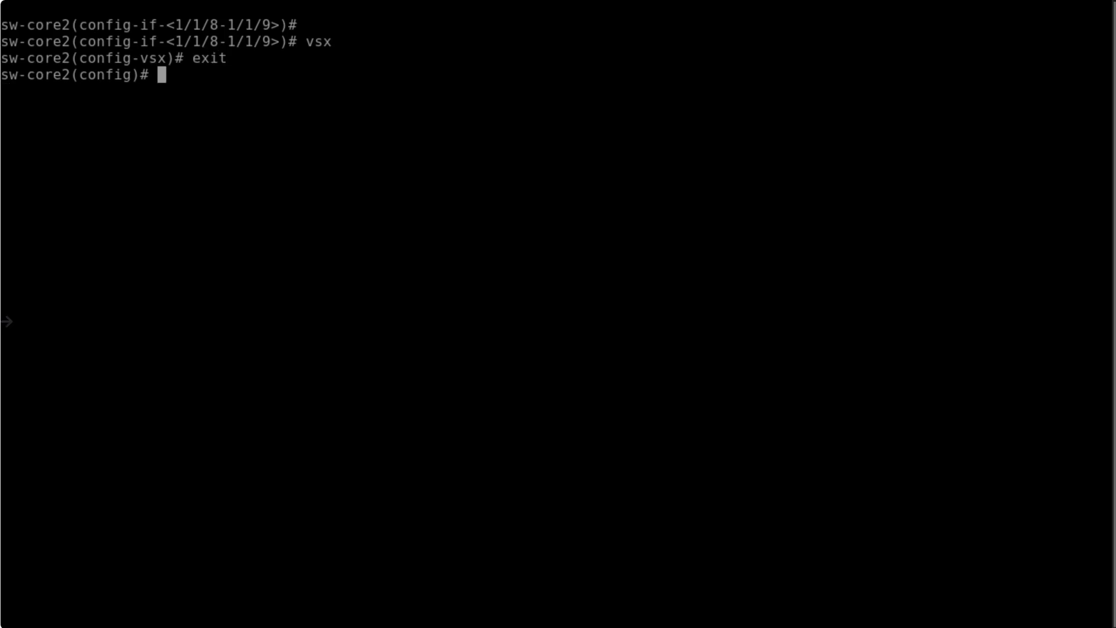
text(inter lag )
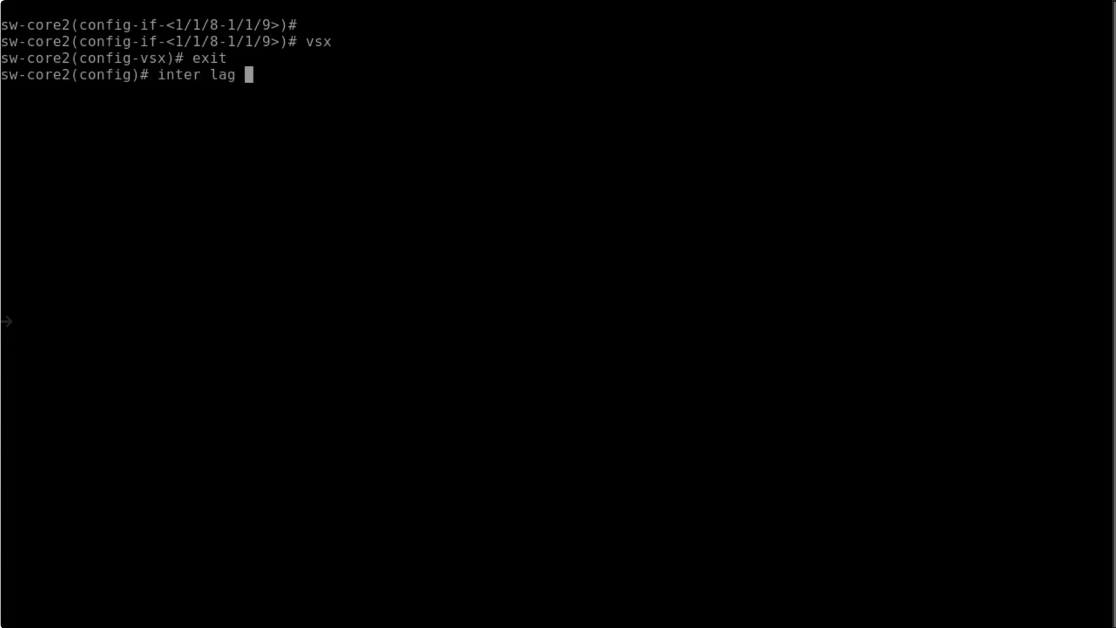
text(256)
key(Return)
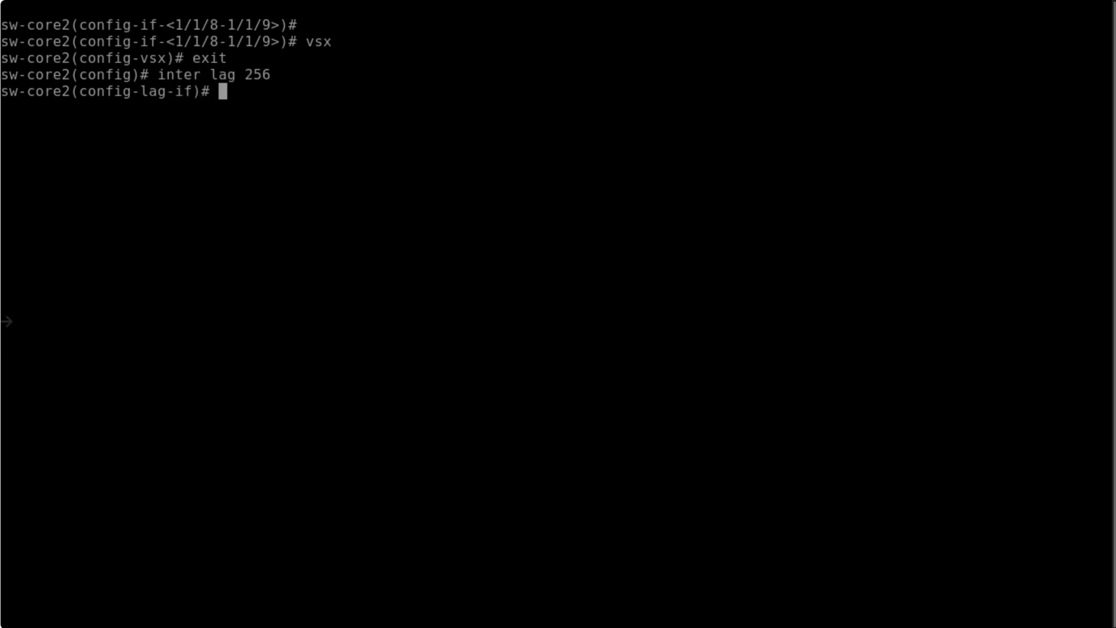
text(no routing)
key(Return)
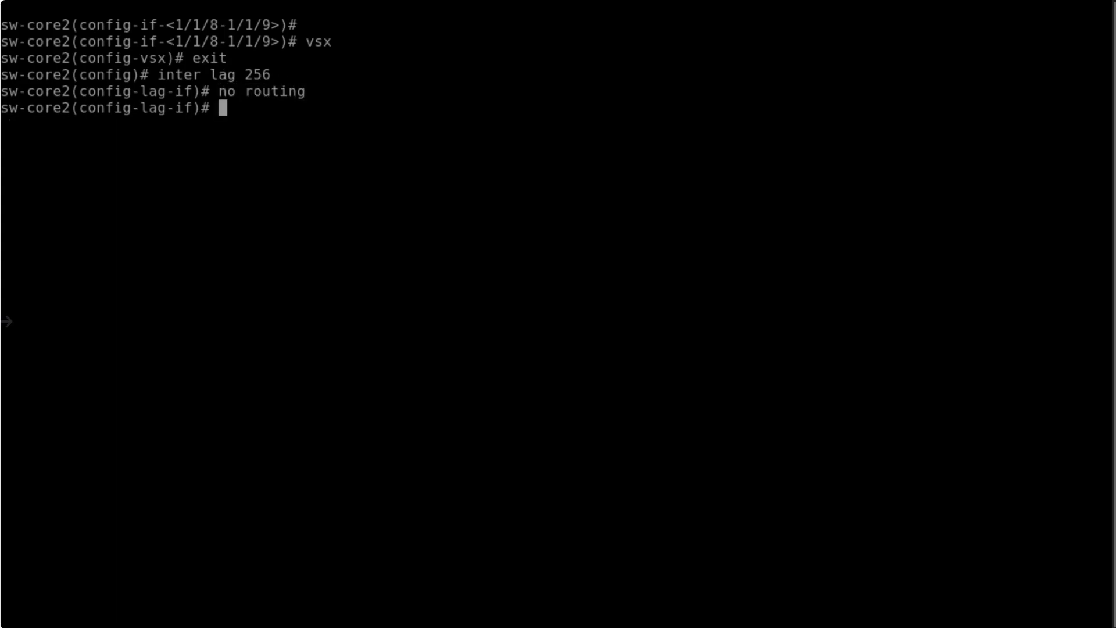
text(vsx)
In sw-core2's VSX context set inter-switch-link lag 256 and role secondary.
key(Return)
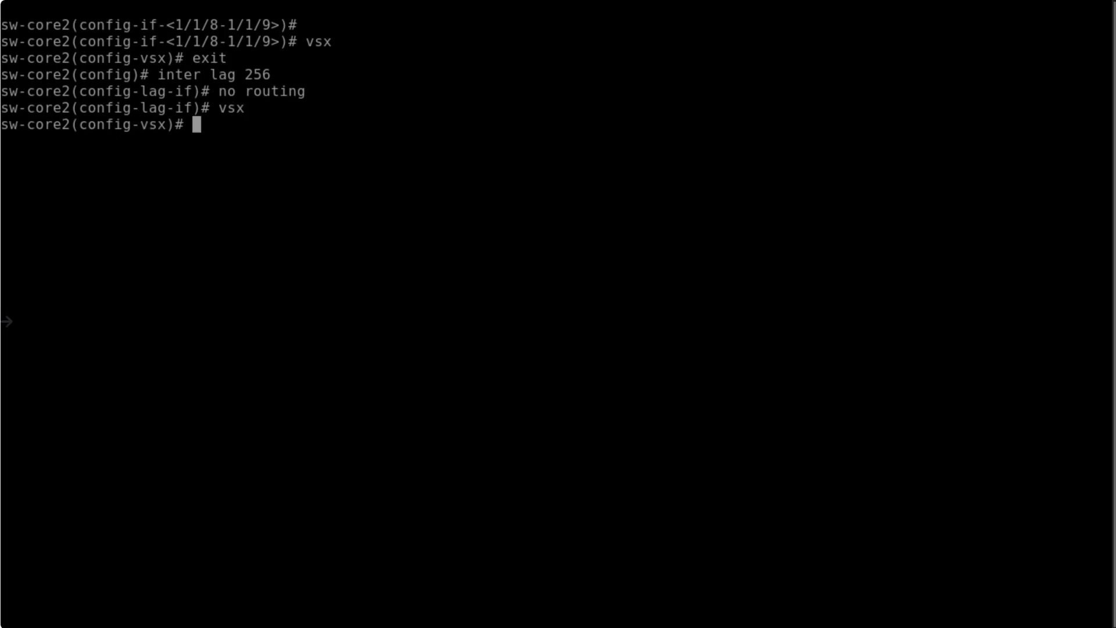
text(inter)
key(Tab)
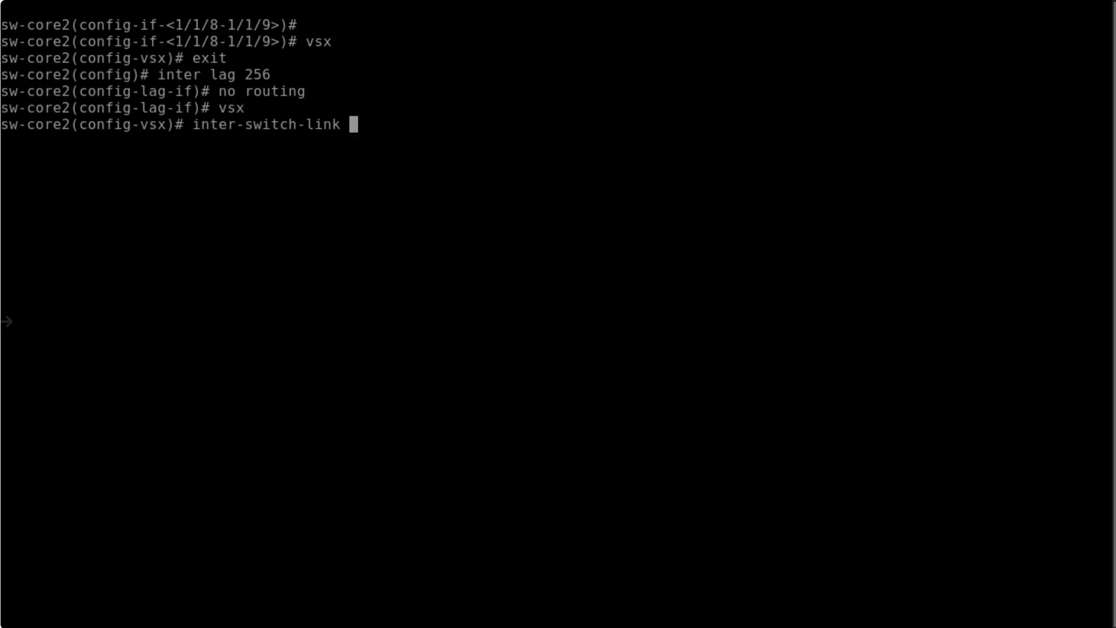
text(lag )
text(256)
key(Return)
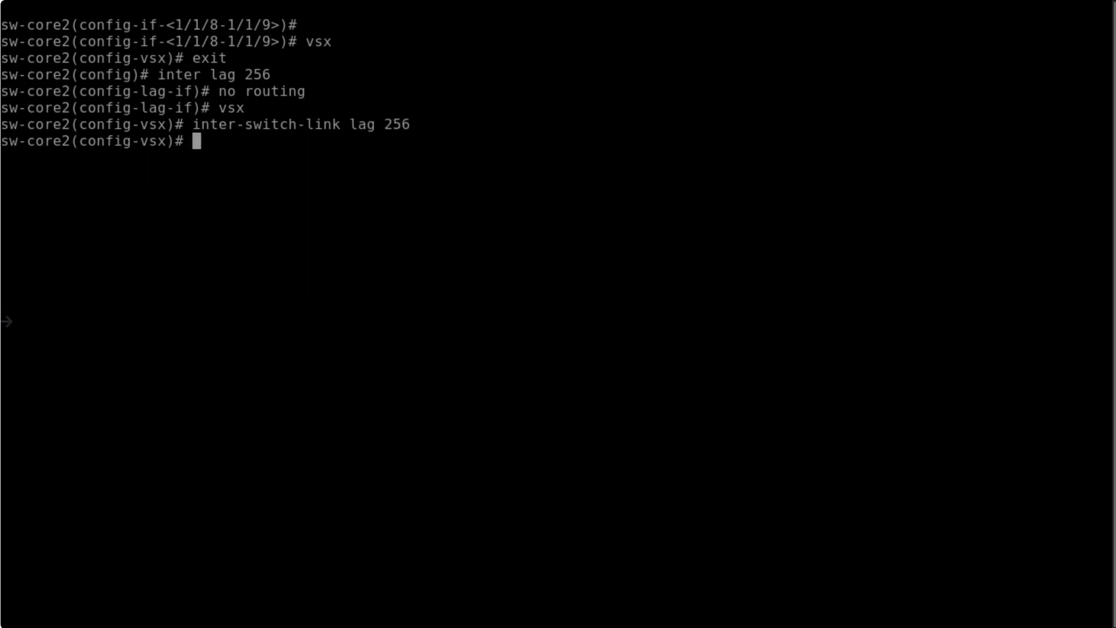
text(role sec)
key(Tab)
key(Return)
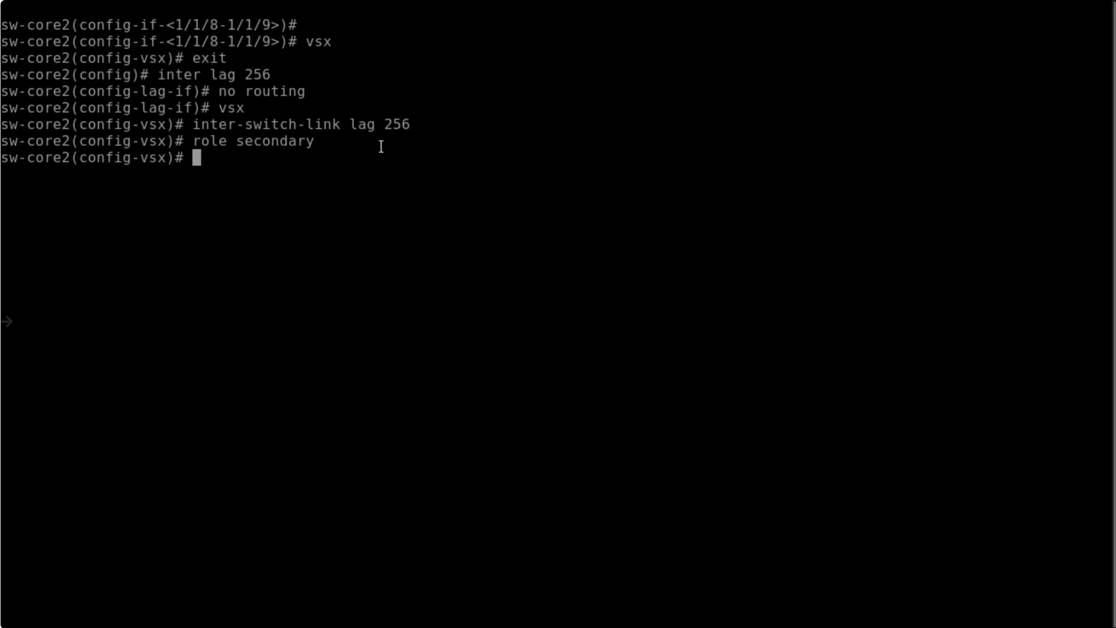
On sw-core1 check VSX status and show the VSX running-config current-context.
click(266, 3)
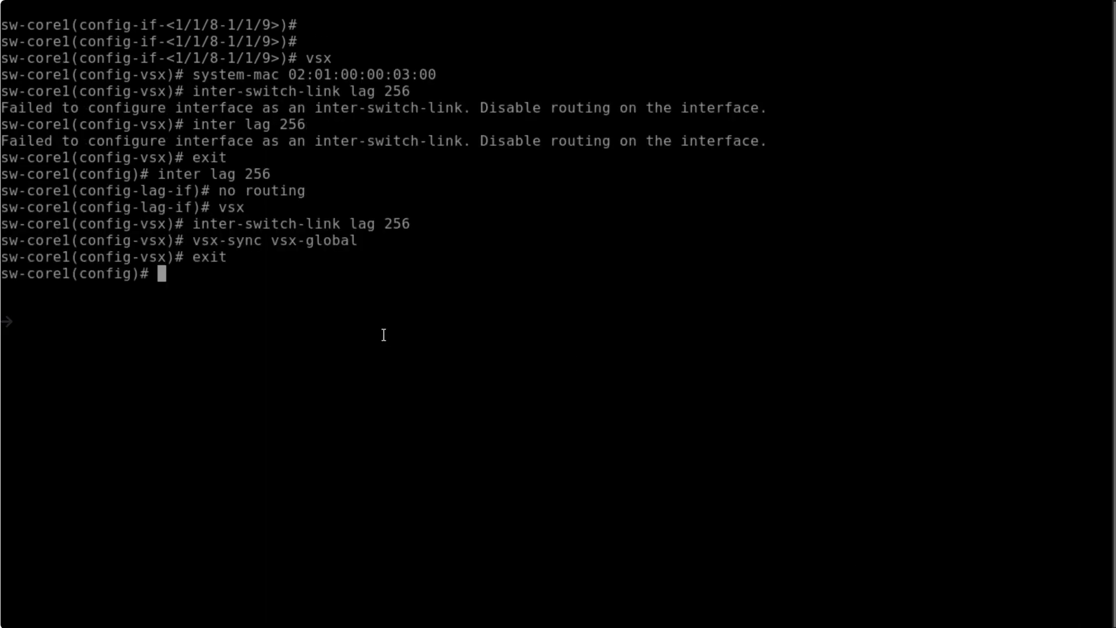
text(show vsx status)
key(Return)
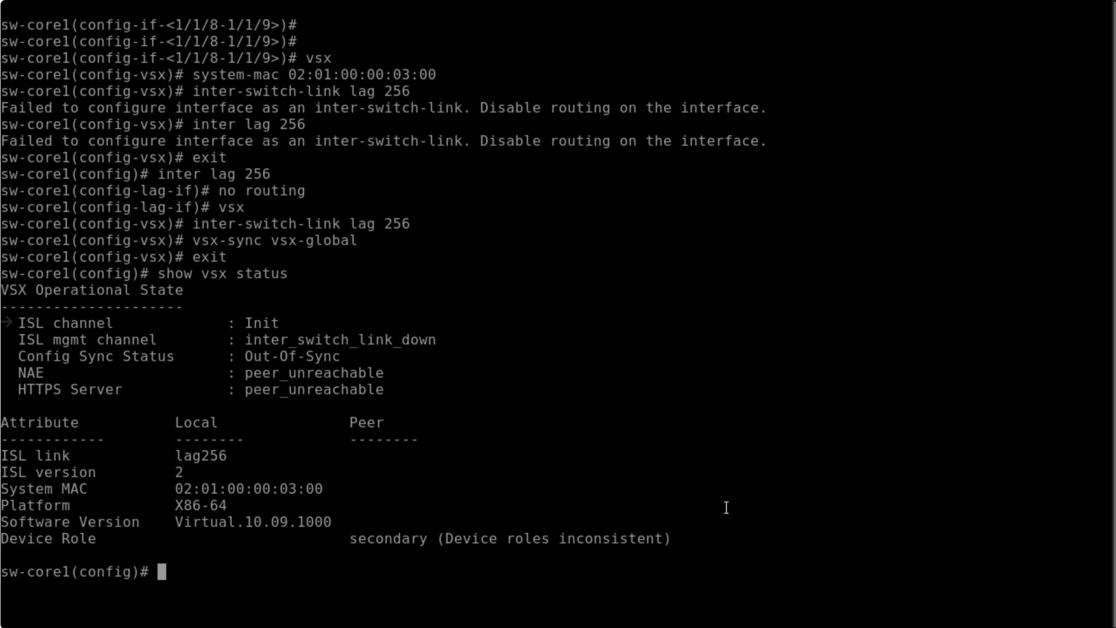
text(vsx)
key(Return)
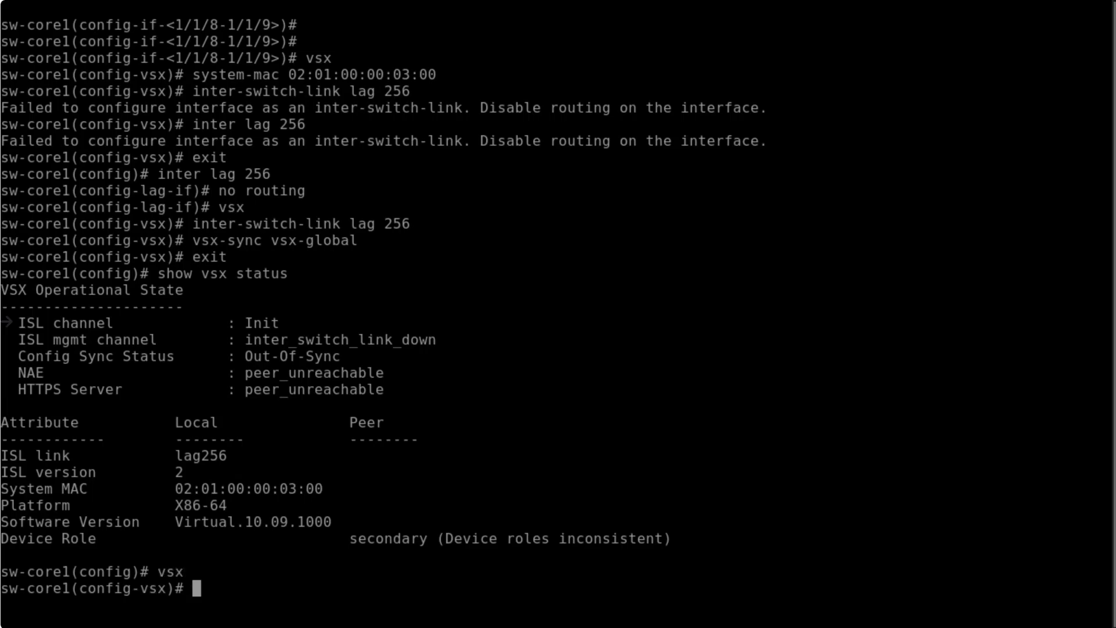
text(show r)
key(Tab)
text(cu)
key(Tab)
key(Return)
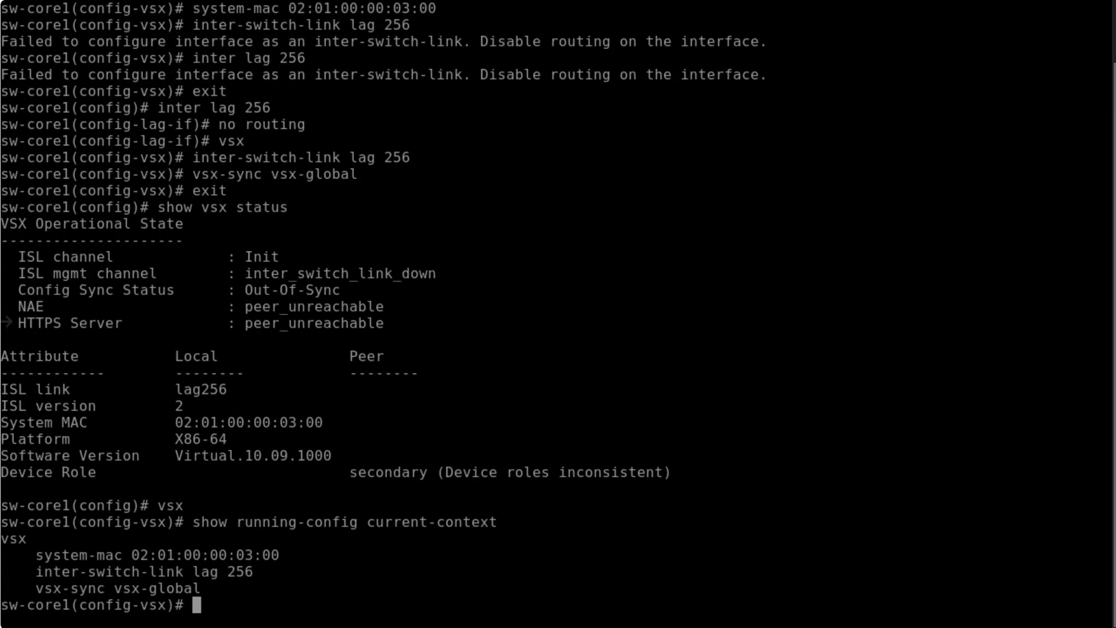
text(ro)
Make sw-core1 the primary VSX member with role primary.
key(Tab)
text(pr)
key(Tab)
key(Return)
text(sho vx)
key(BackSpace)
text(sx status)
Recheck VSX status, highlighting the In-Sync ISL state and local and peer system MACs.
key(Return)
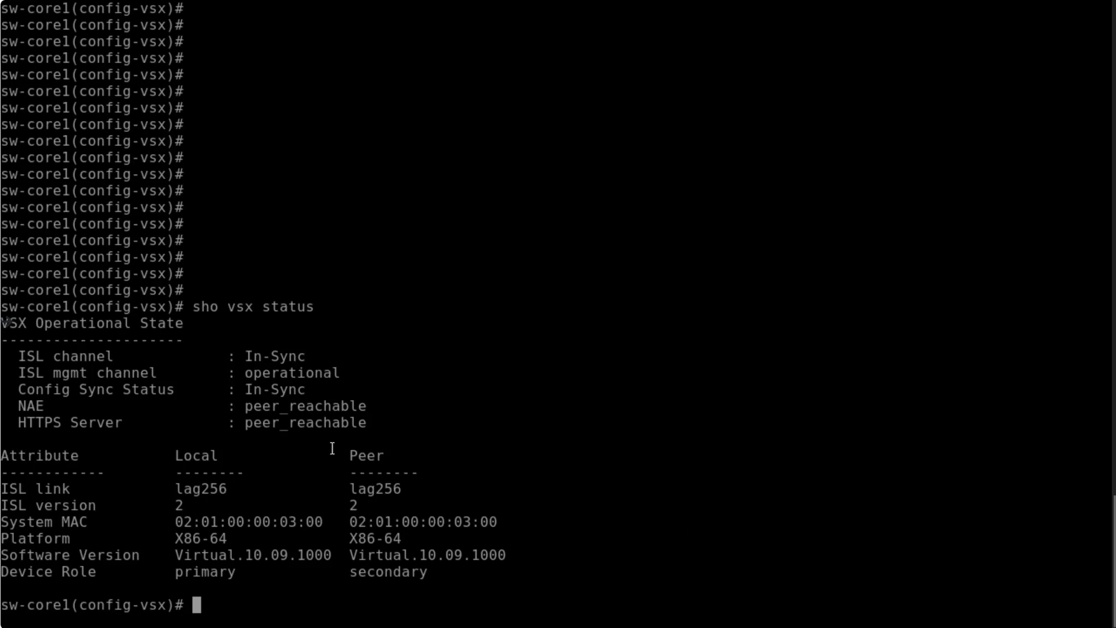
drag(244, 356, 306, 356)
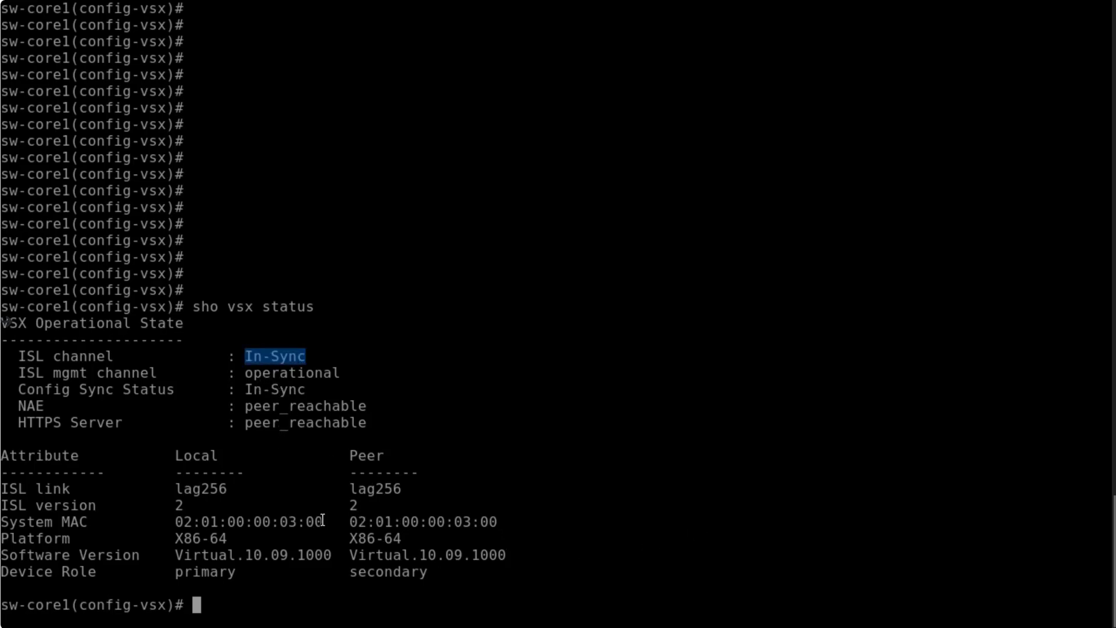
drag(329, 520, 177, 521)
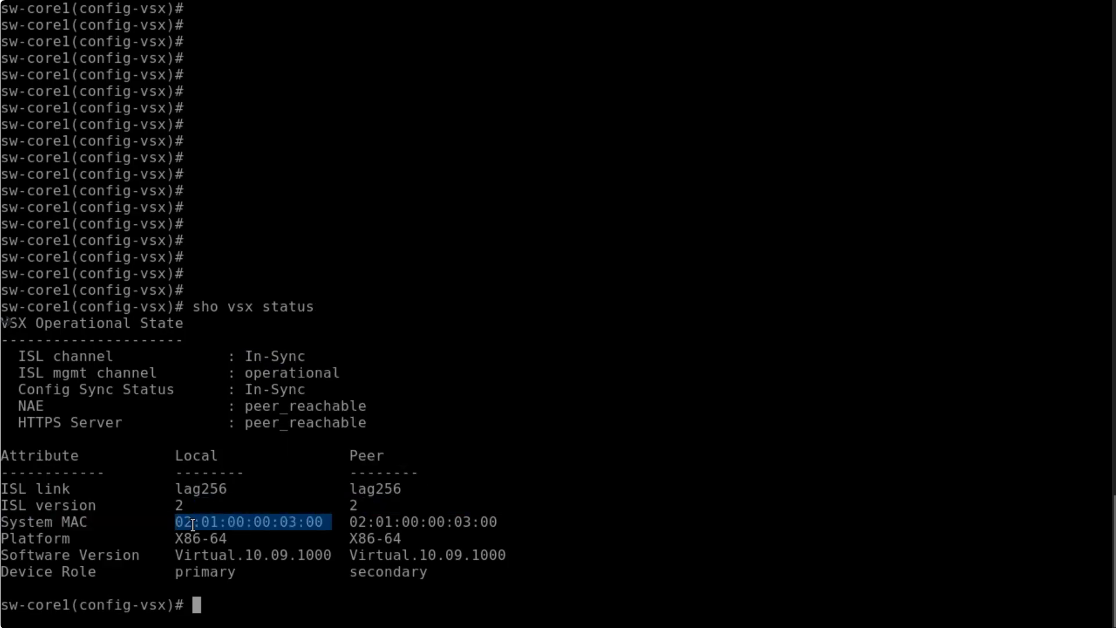
drag(513, 520, 351, 520)
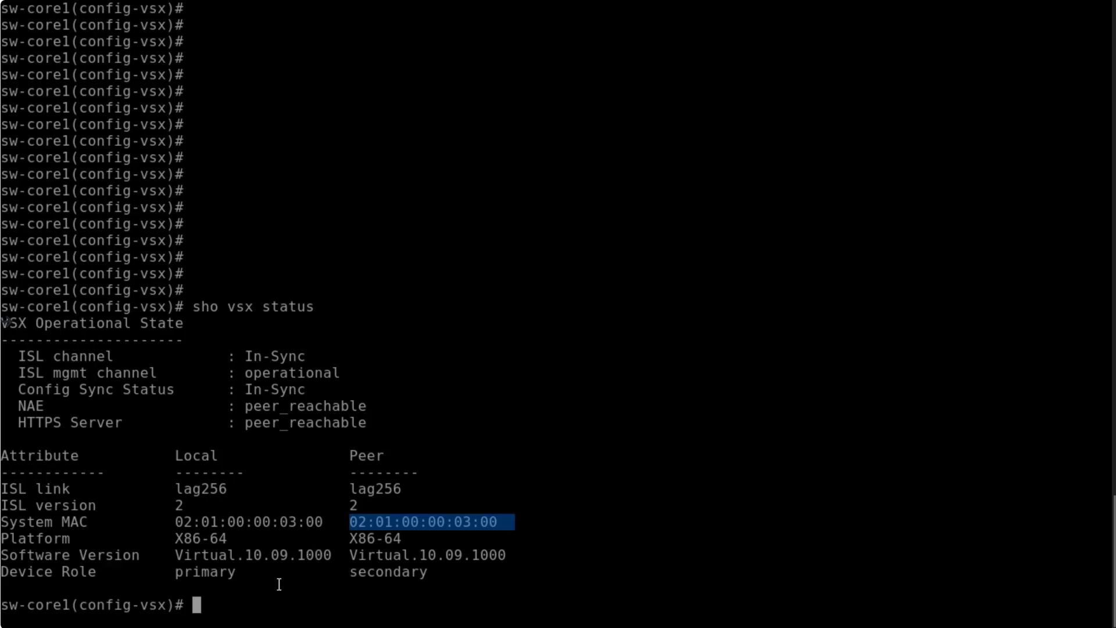
text(sho running-config current-context)
Show the VSX context configuration and highlight vsx-sync vsx-global and the peer's secondary role.
key(Return)
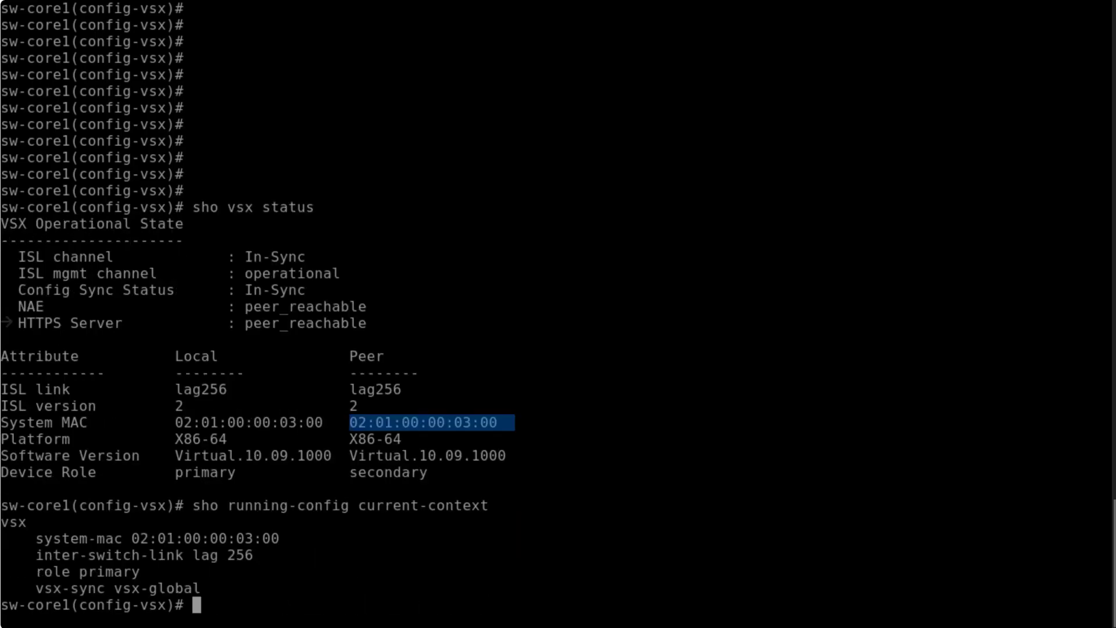
drag(203, 587, 37, 587)
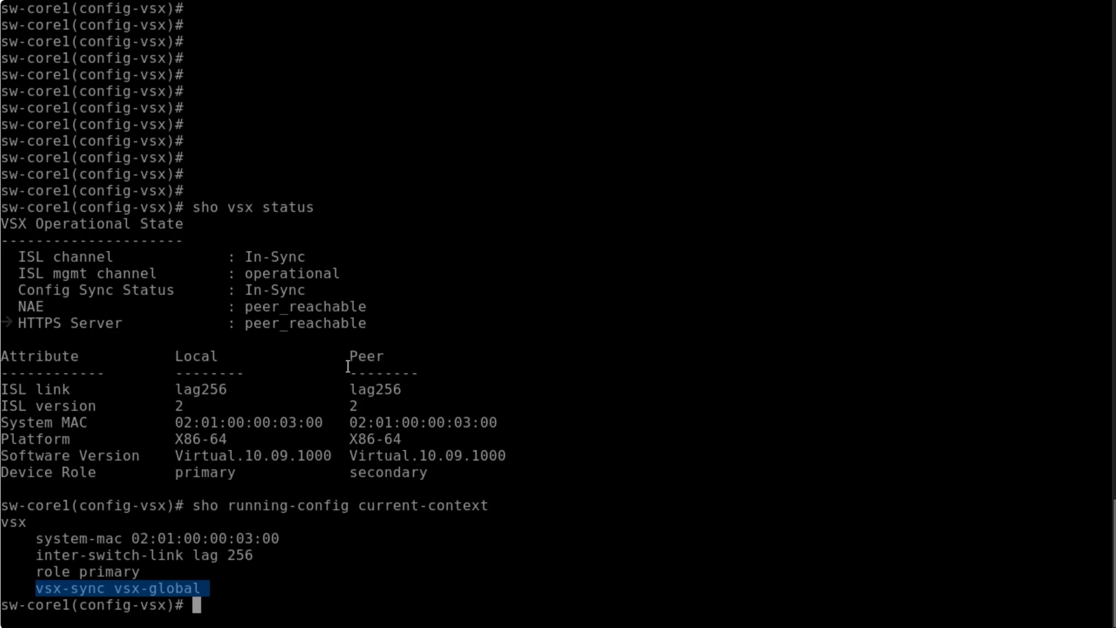
drag(442, 475, 409, 475)
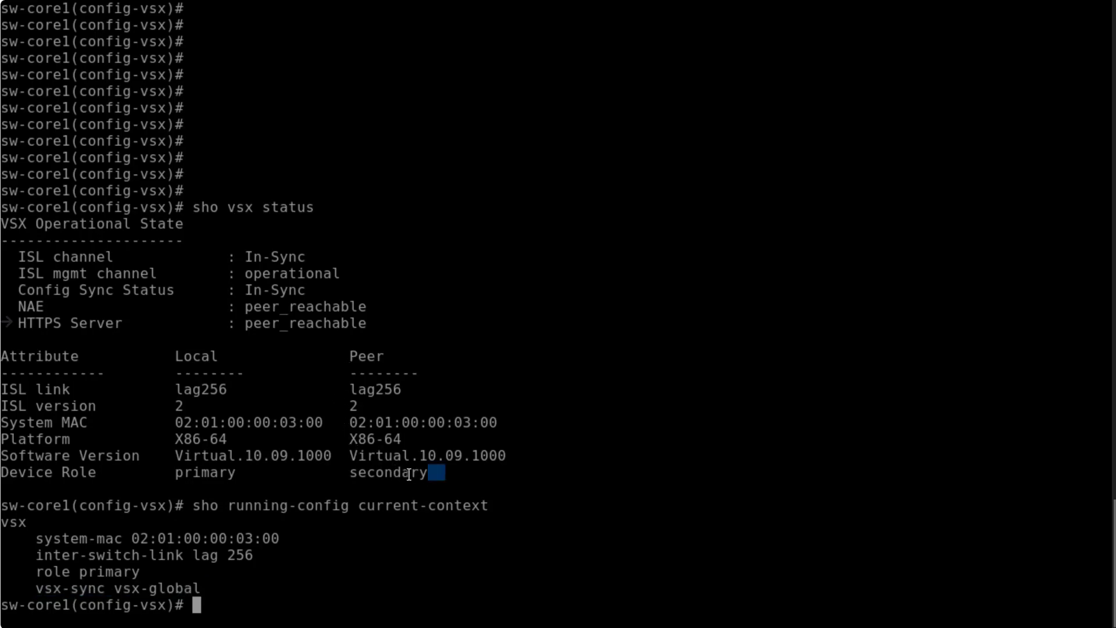
click(912, 572)
Query 'show vsx status vsx-peer' to confirm the peer sees local secondary, remote primary.
key(Up)
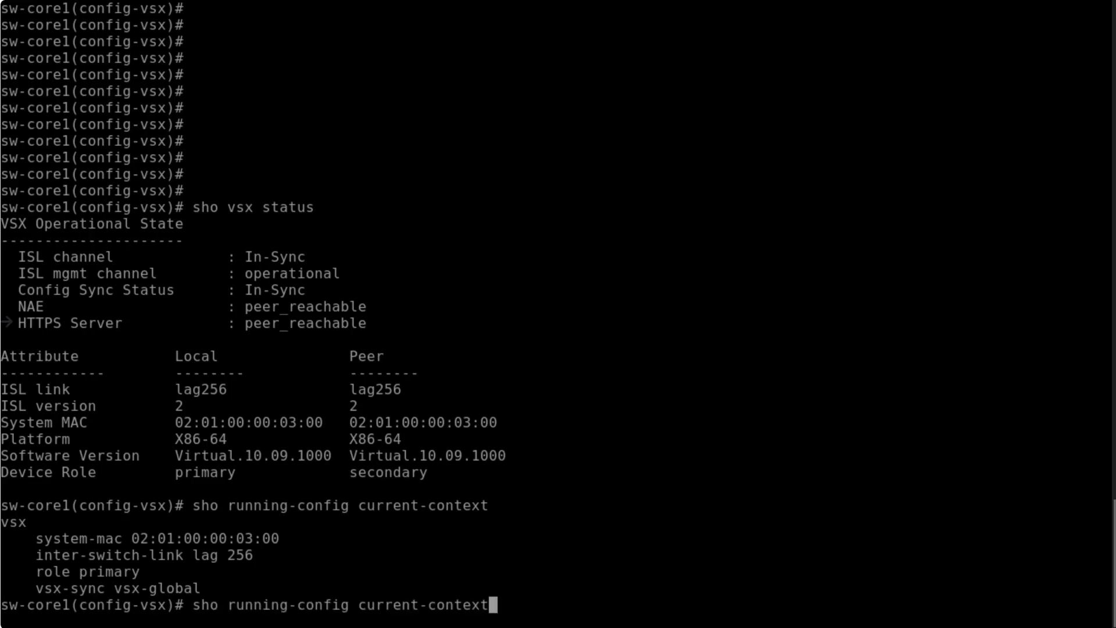
key(Up)
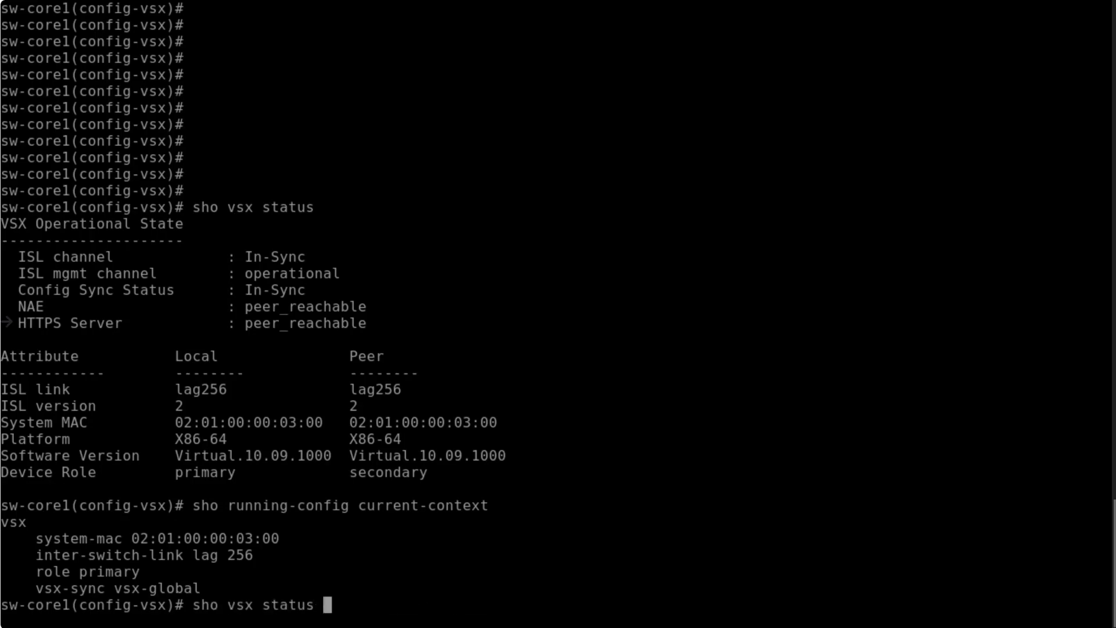
text(vsx-peer)
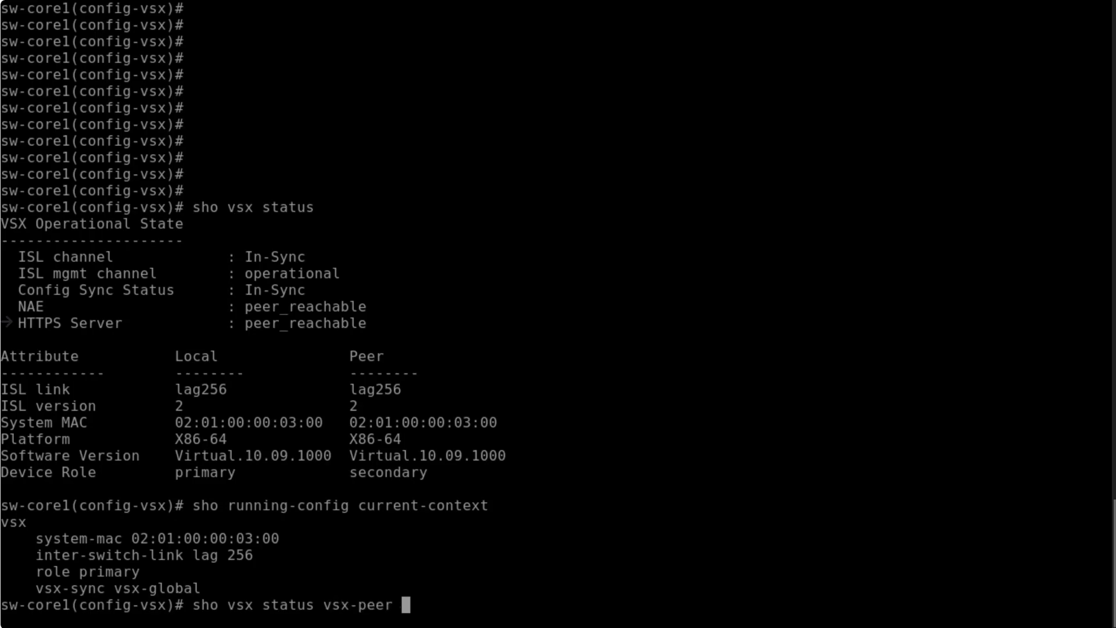
key(Return)
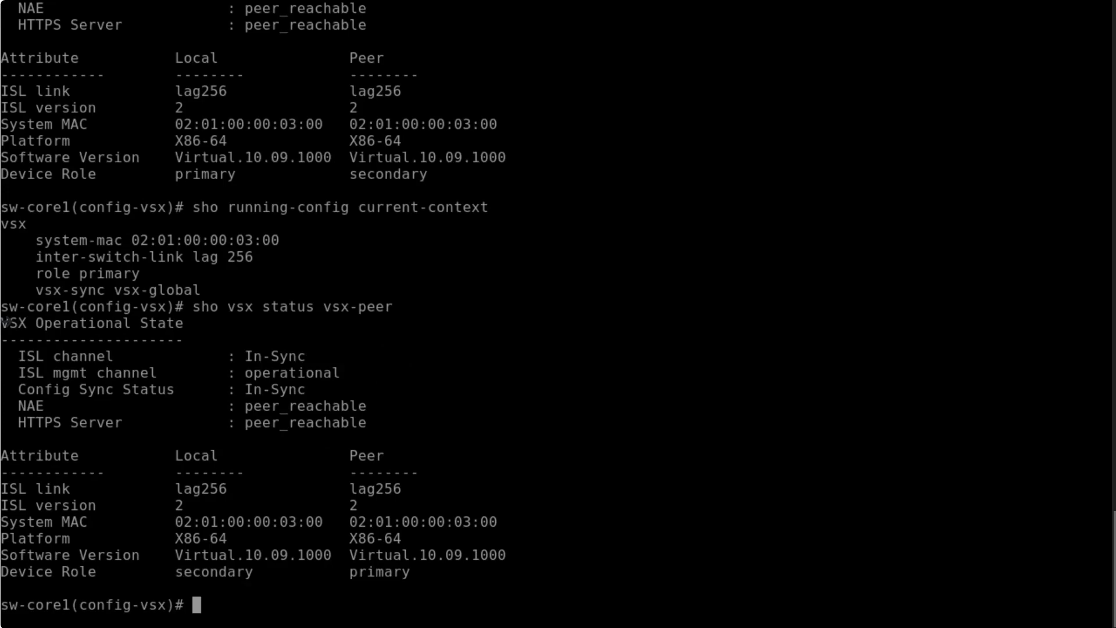
drag(410, 306, 323, 308)
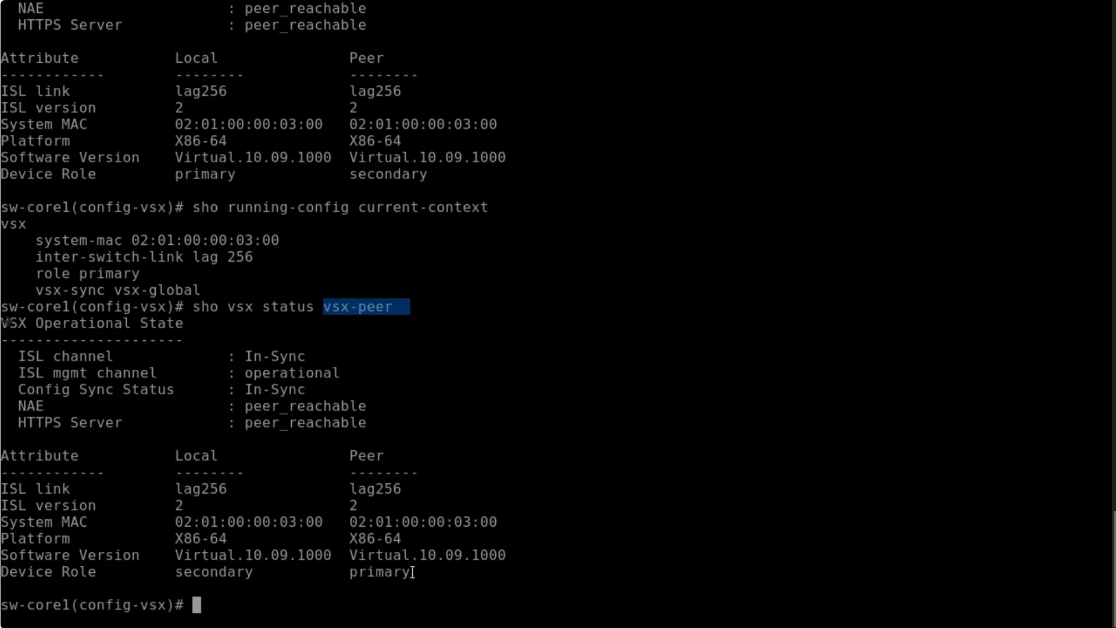
click(877, 555)
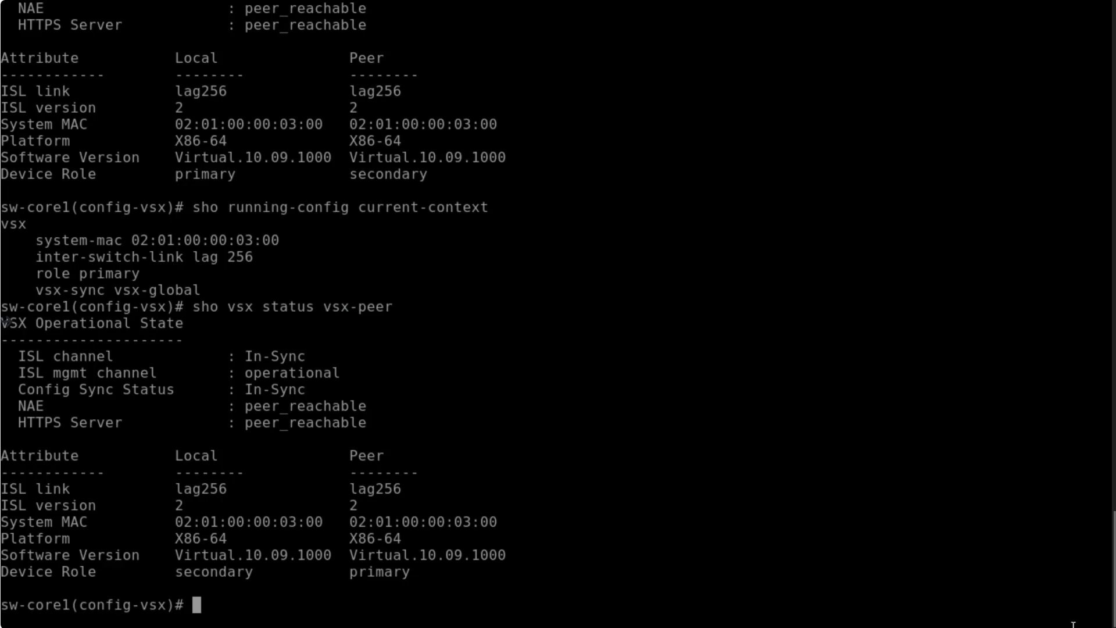
On sw-core1, review interface 1/1/7's running config and reset the interface to defaults.
key(alt+Tab)
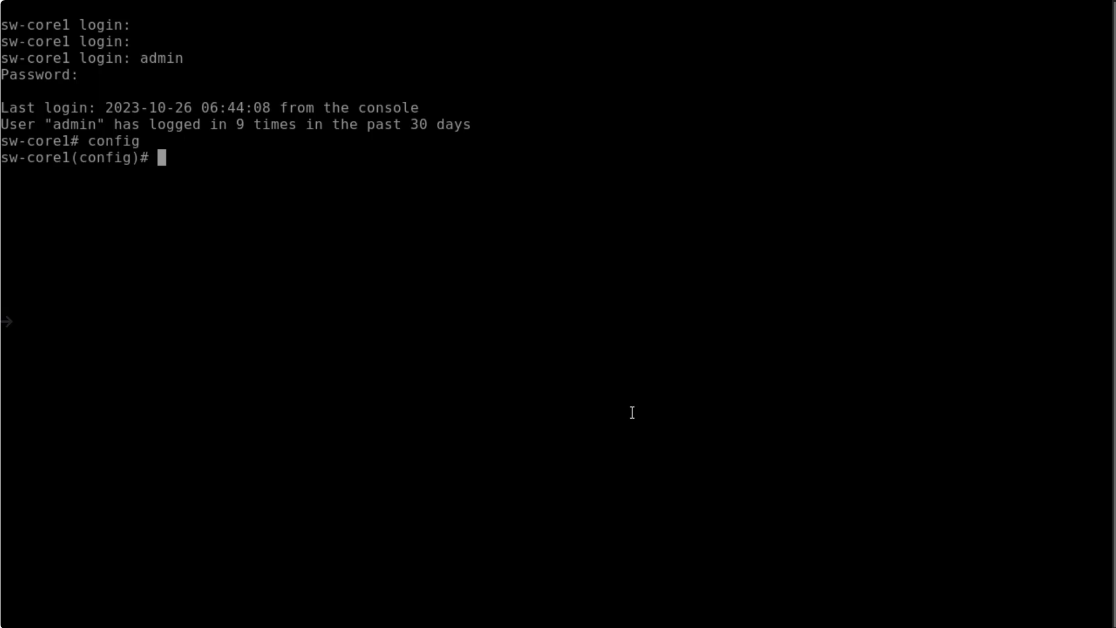
text(show ru)
key(Tab)
text(interface 1/1/7)
key(Return)
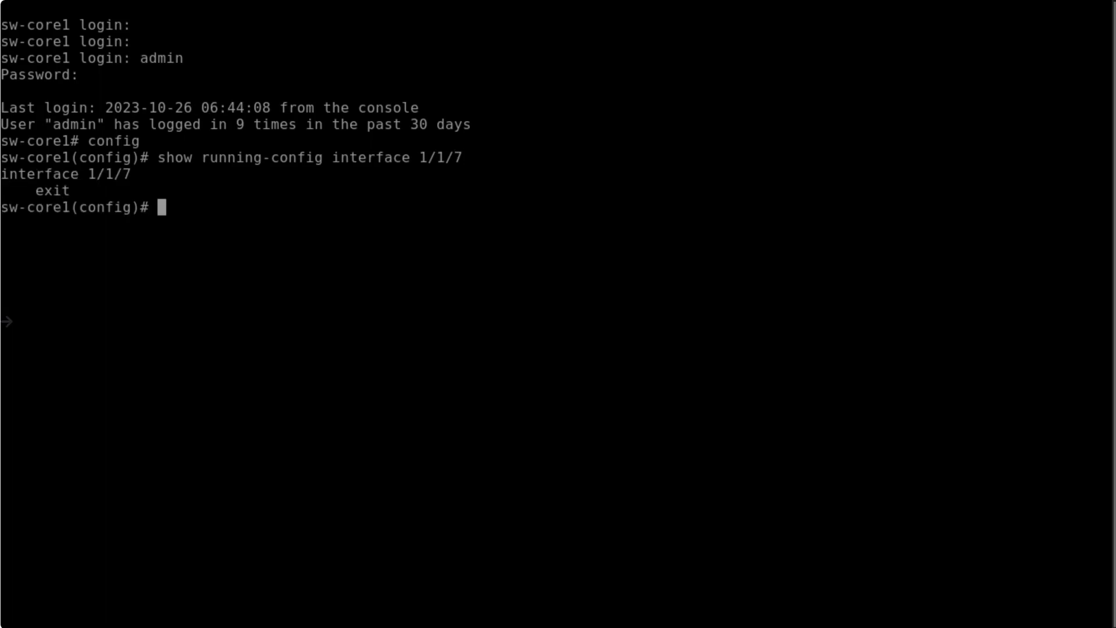
text(def)
key(Tab)
text(int)
key(Tab)
text(1/1/)
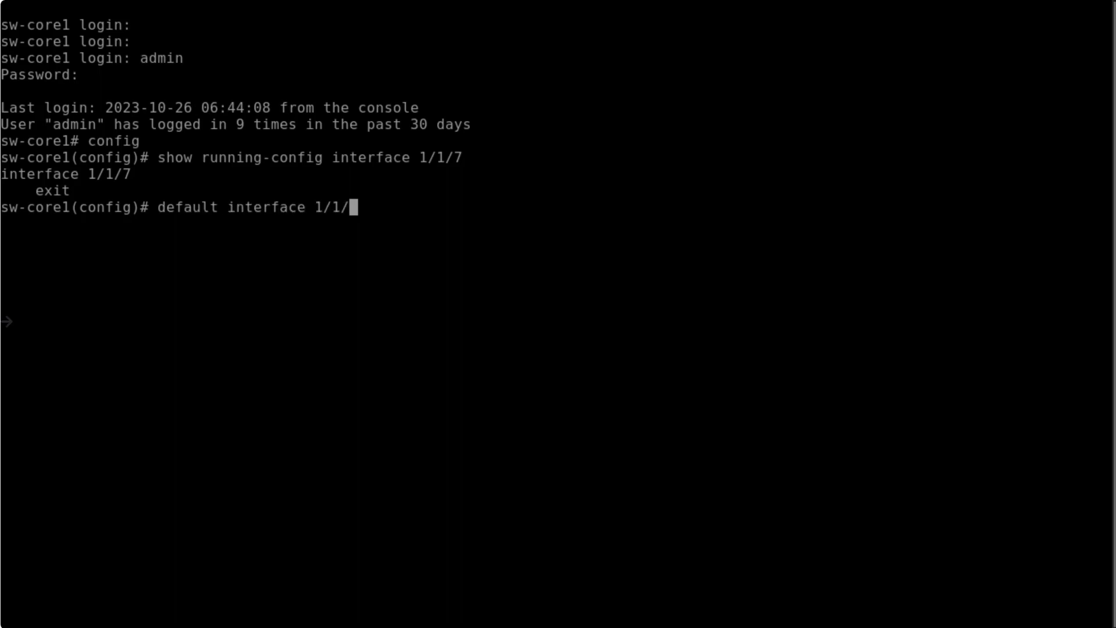
text(7)
key(Return)
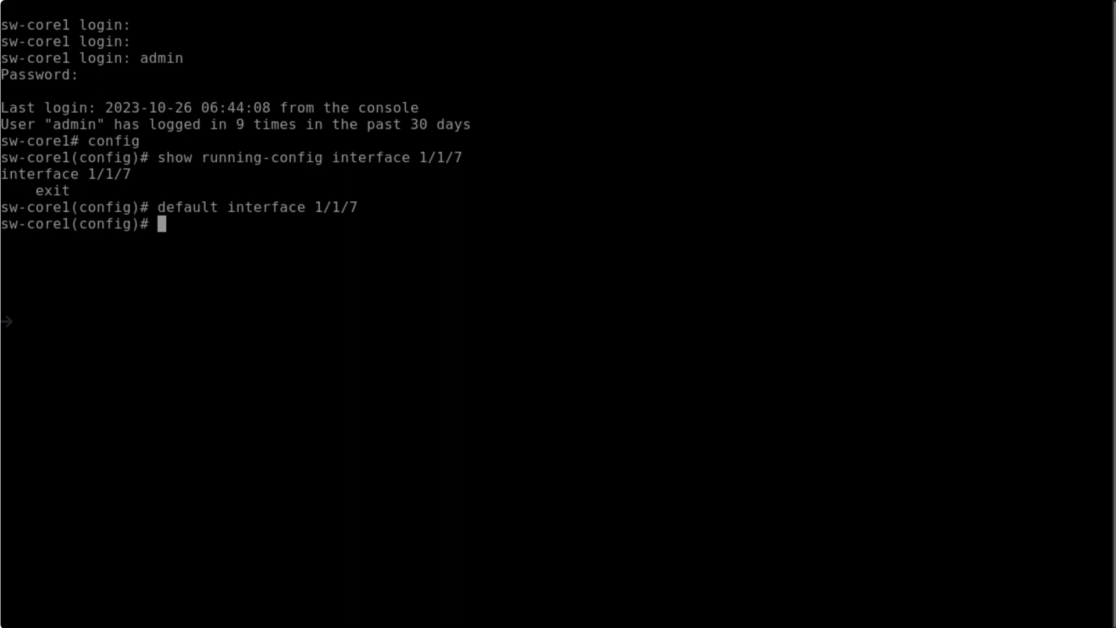
text(ip)
Assign 192.168.0.0/31 to sw-core1 interface 1/1/7.
key(BackSpace)
key(BackSpace)
key(BackSpace)
text(inter 1/1/)
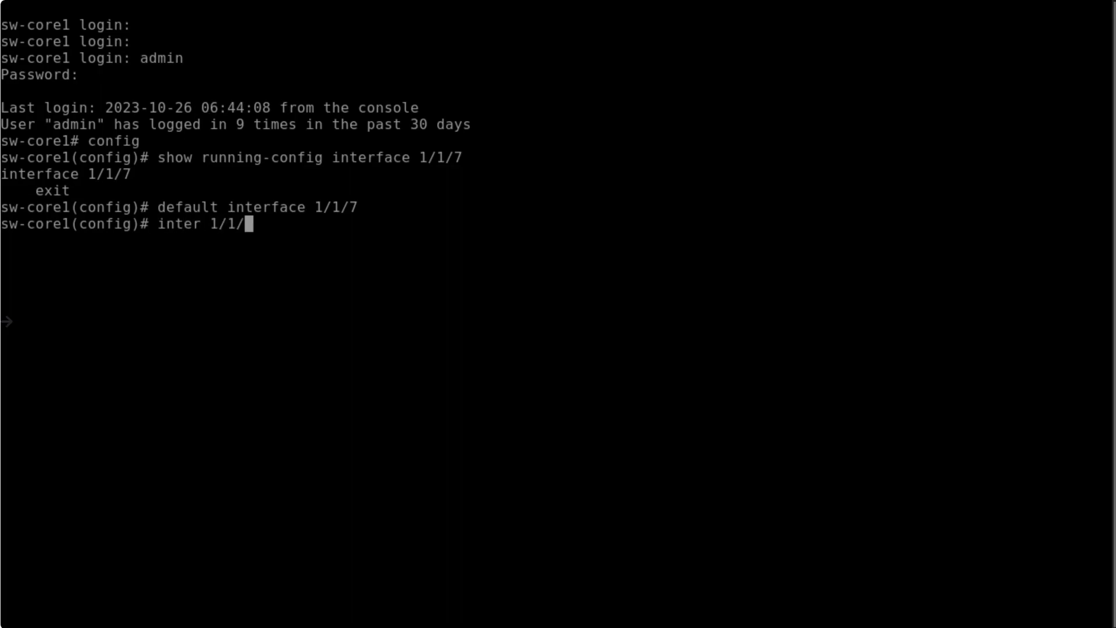
text(7)
key(Return)
text(ip address 192.168.0.0)
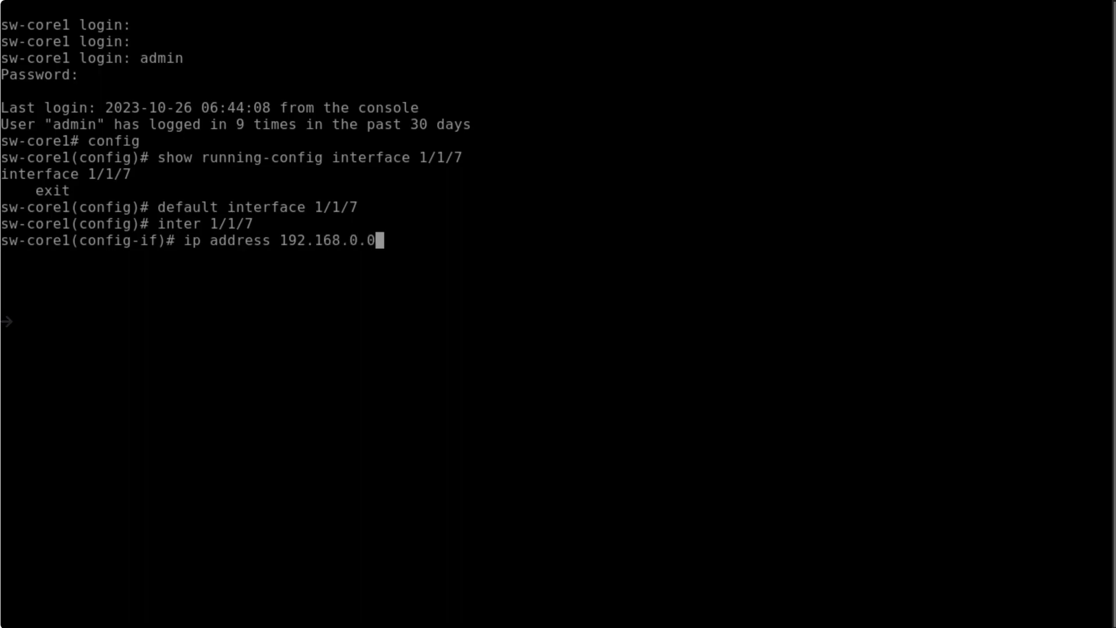
text(/31)
key(Return)
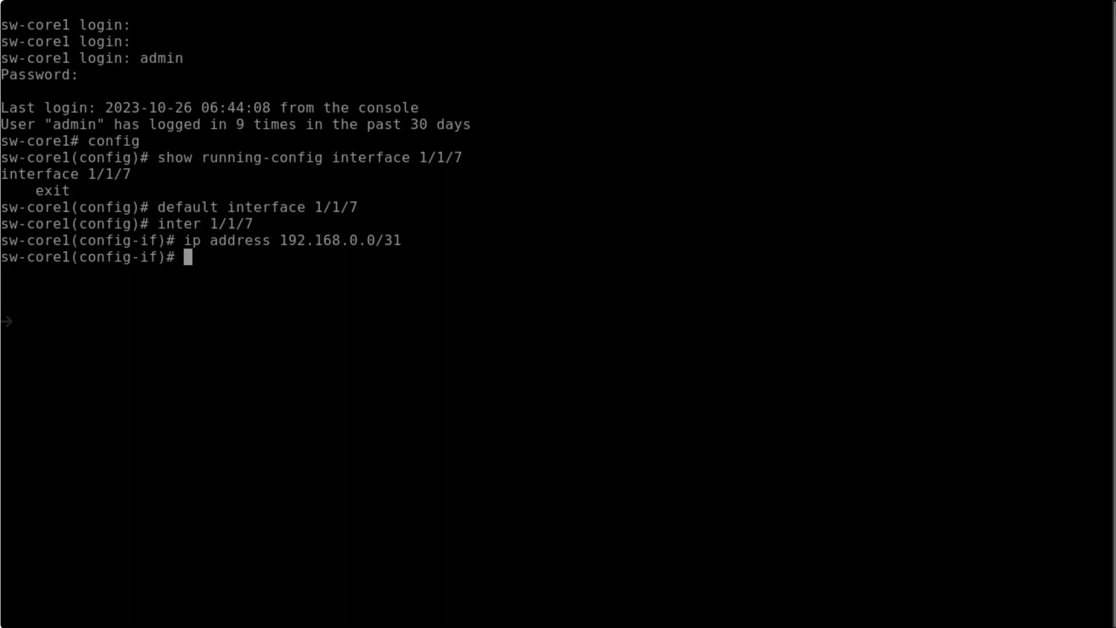
text(sho ru)
Verify in the interface brief that 1/1/7 is routed but still disabled, then move to the sw-core2 console.
key(Tab)
key(BackSpace)
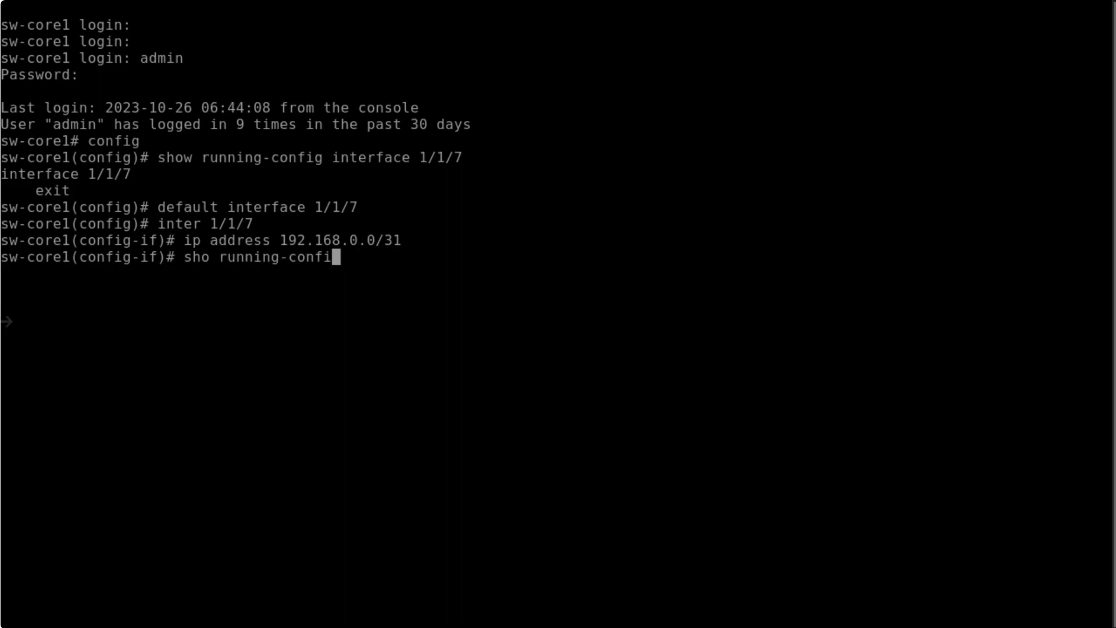
key(BackSpace)
key(BackSpace)
key(BackSpace)
key(BackSpace)
key(BackSpace)
key(BackSpace)
text(inter)
key(Tab)
text(f)
key(BackSpace)
text(br)
key(Tab)
key(Return)
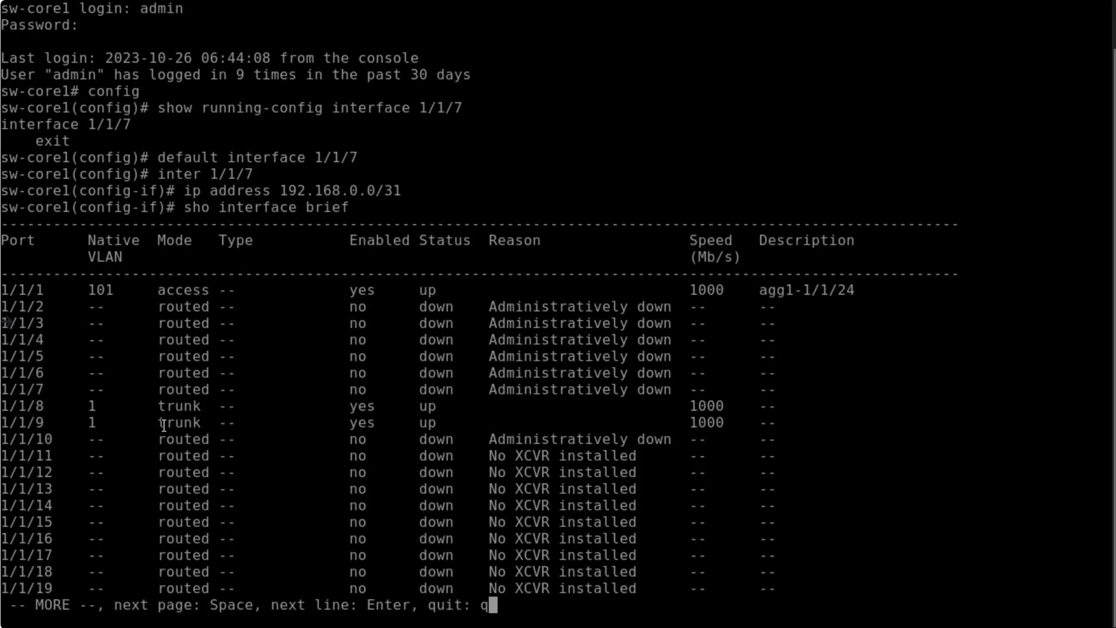
drag(393, 390, 5, 390)
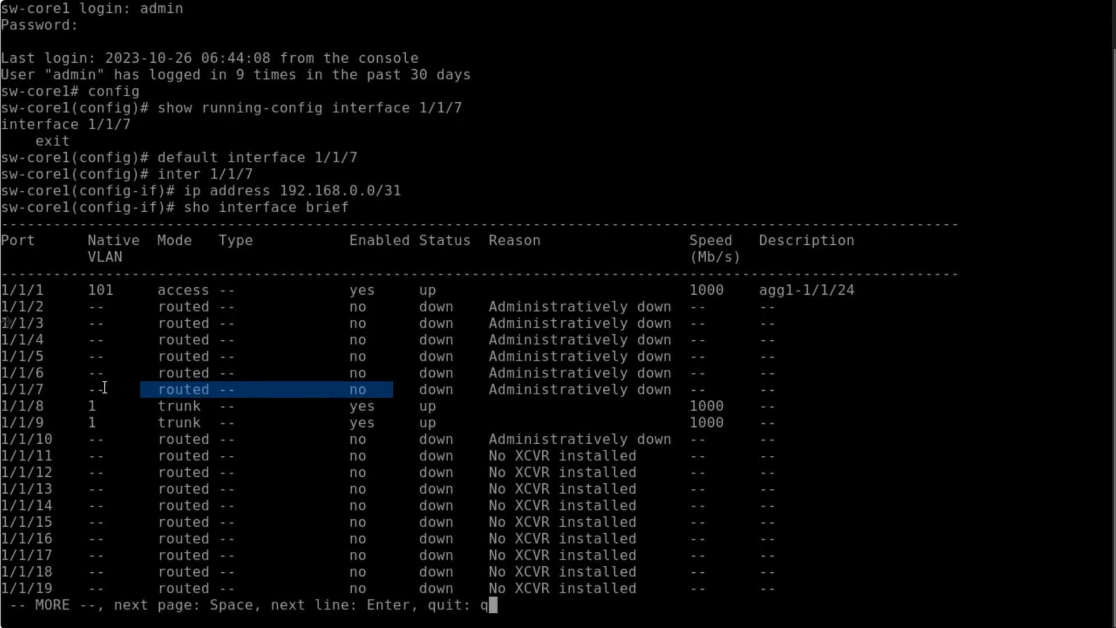
click(434, 195)
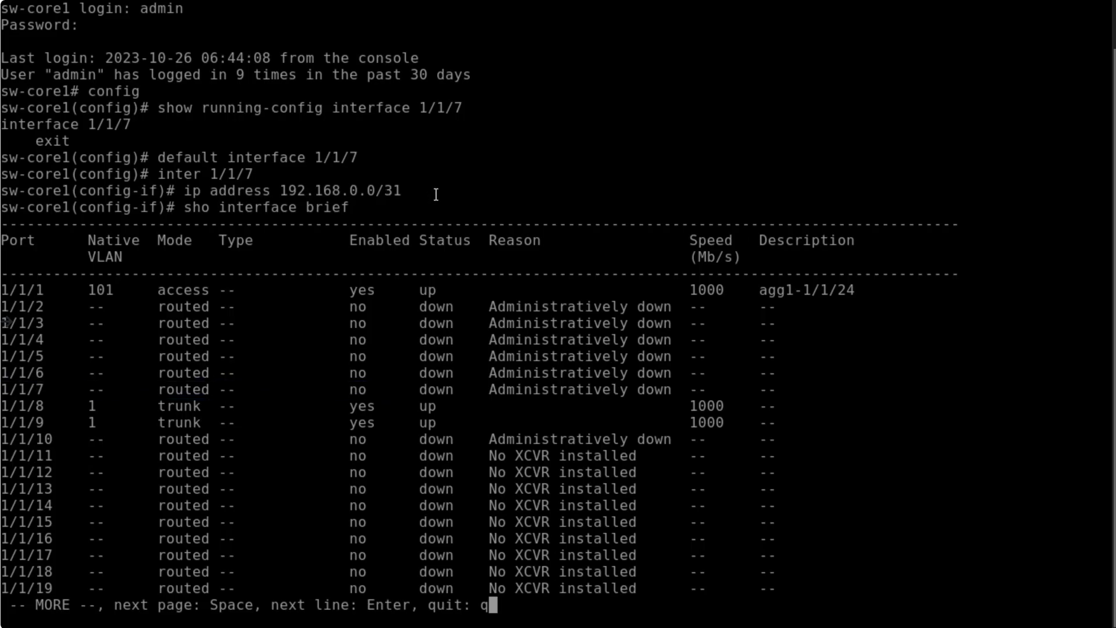
key(q)
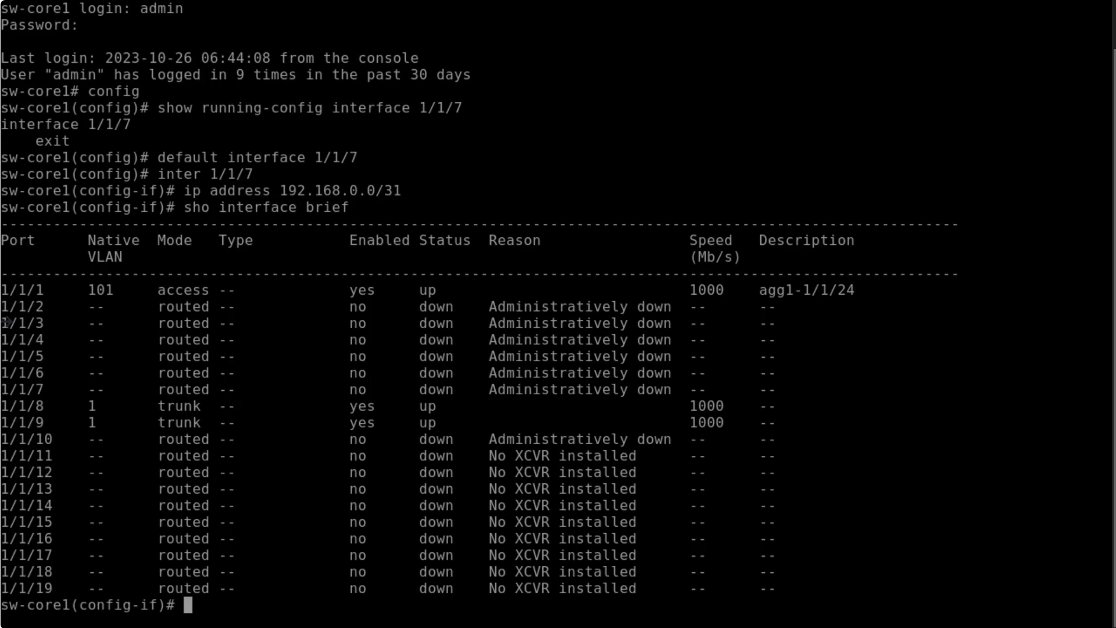
text(no shut)
key(Return)
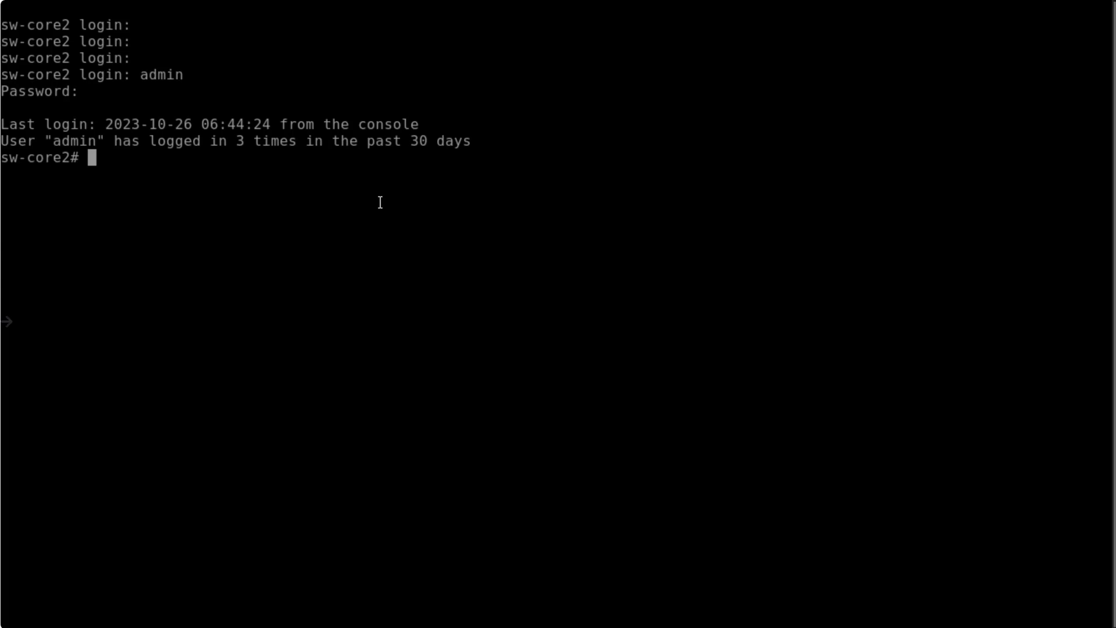
text(sho r)
On sw-core2, check interface 1/1/7's config and assign it 192.168.0.1/31.
key(Tab)
text(inter)
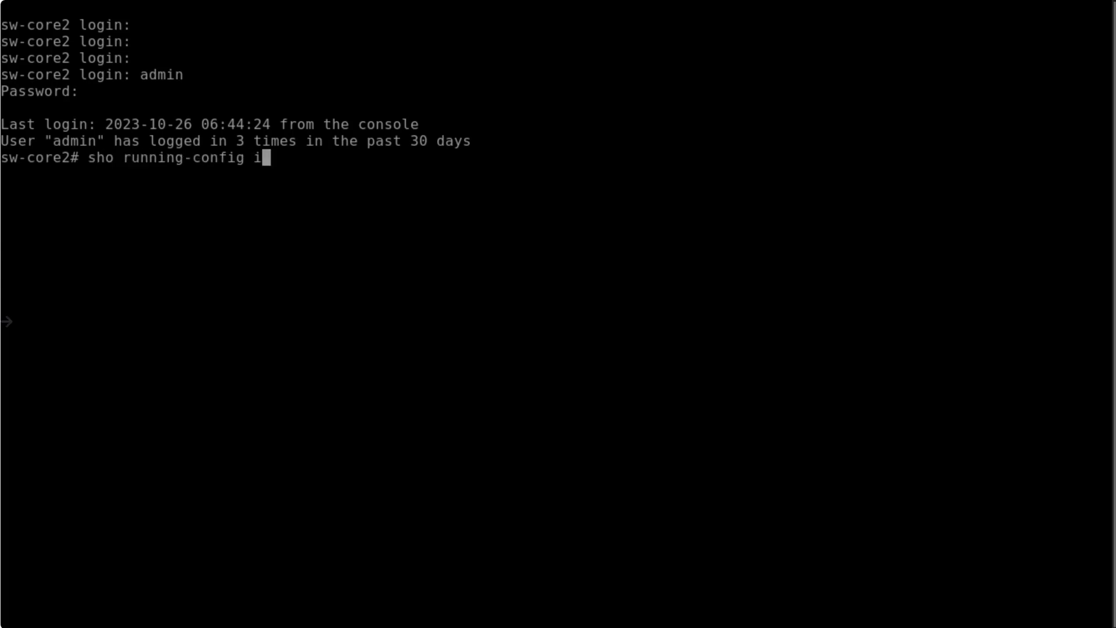
key(Tab)
text(1/1/)
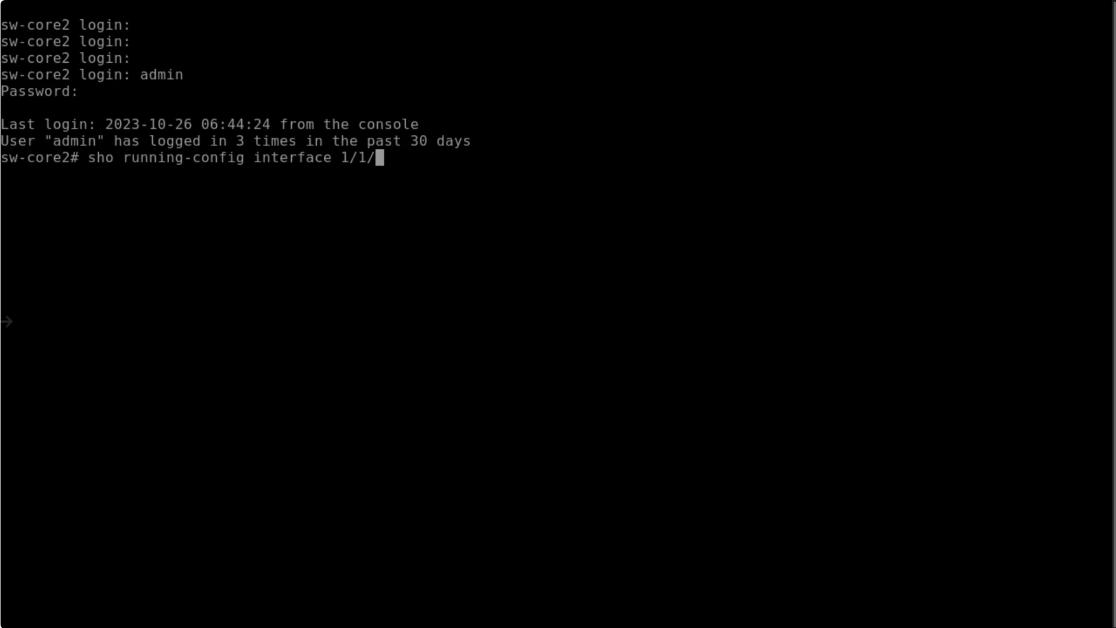
text(7)
key(Return)
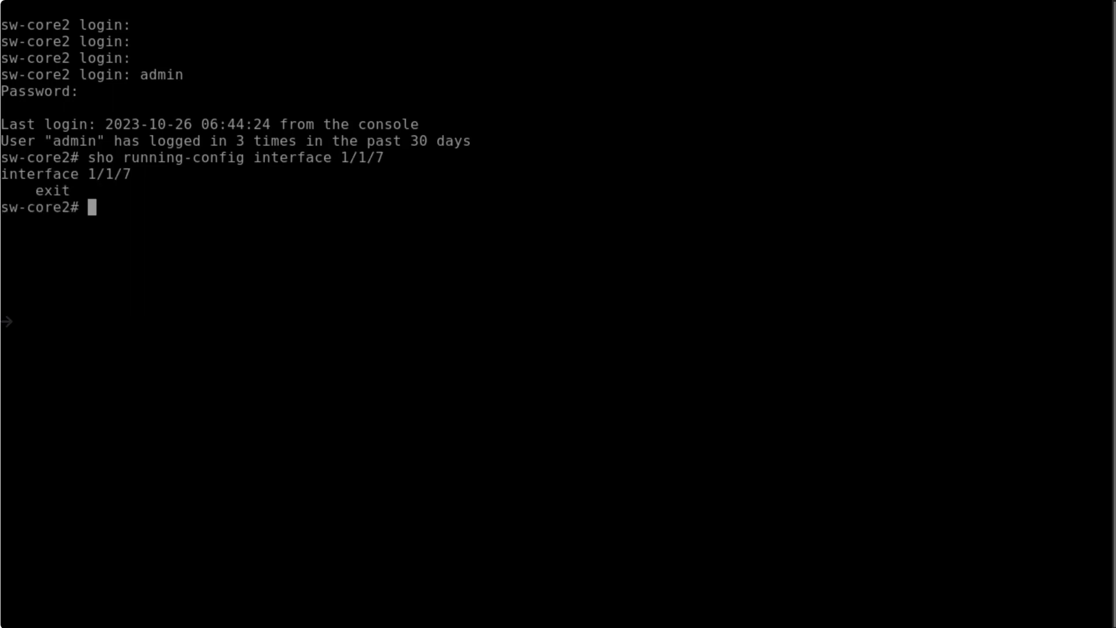
text(config)
key(Return)
text(inter 1/1/)
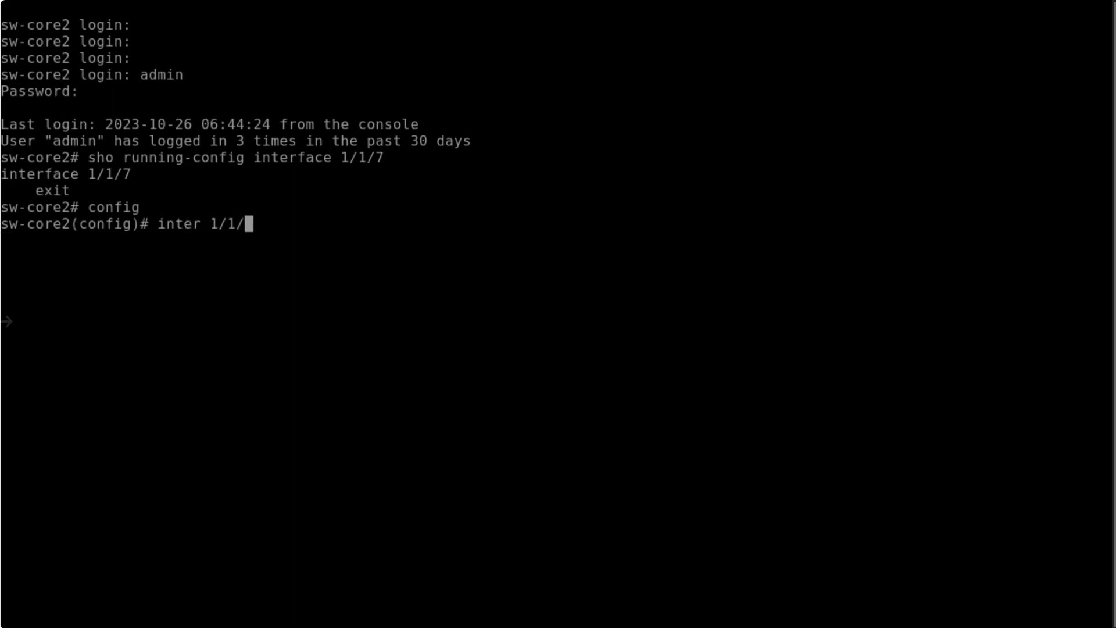
text(7)
key(Return)
text(ip address 192.16)
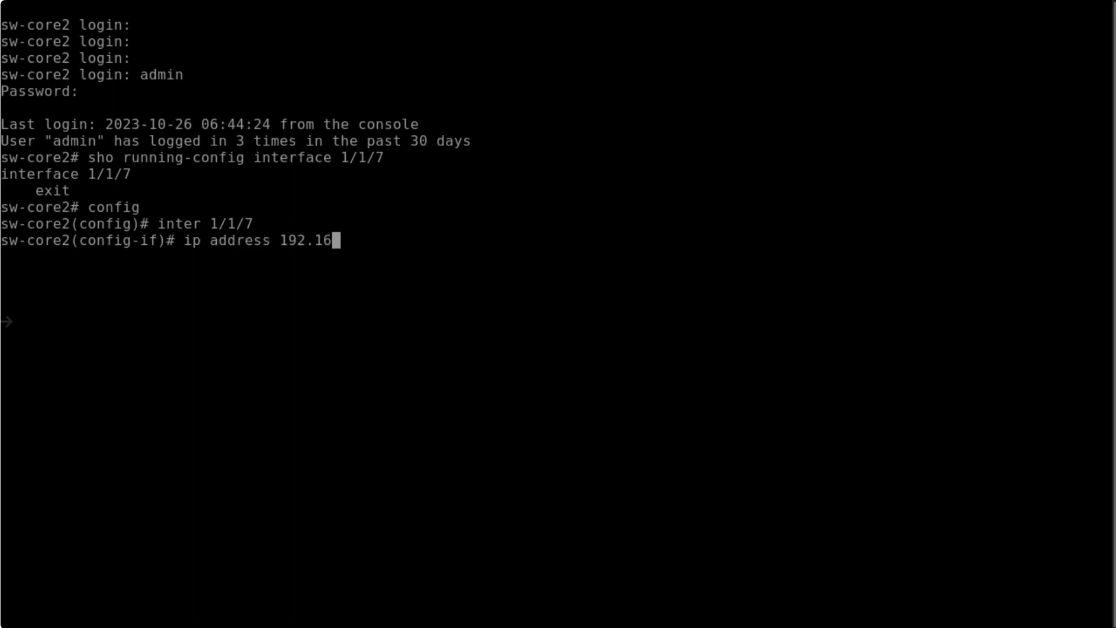
text(8.0.1)
text(/31)
key(Return)
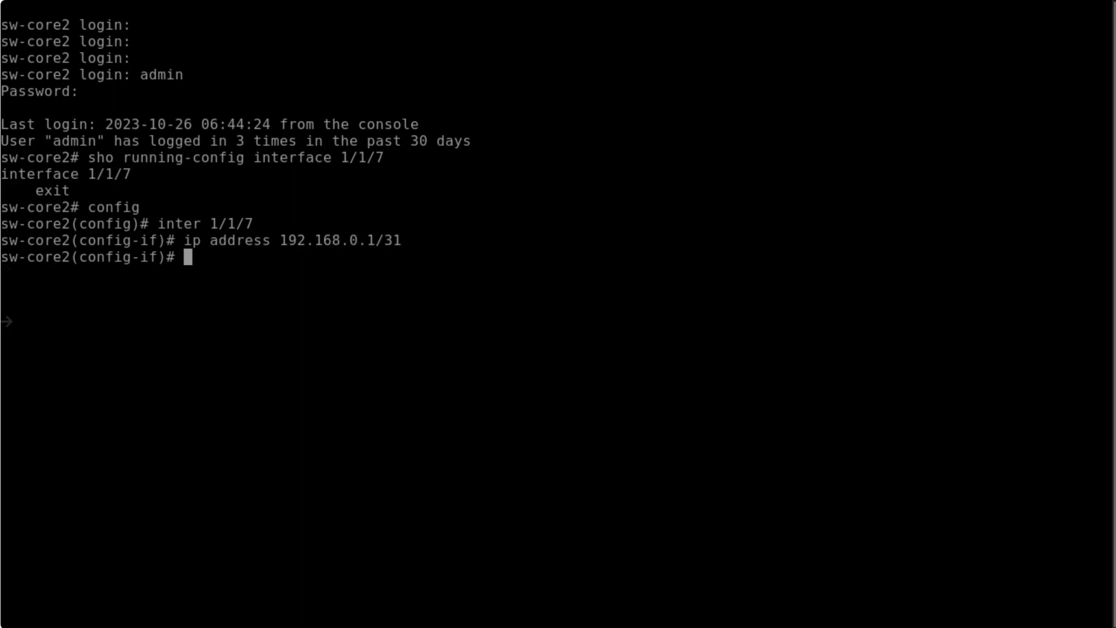
text(no sh)
Enable sw-core2 interface 1/1/7 with no shutdown and ping 192.168.0.0 successfully.
key(Tab)
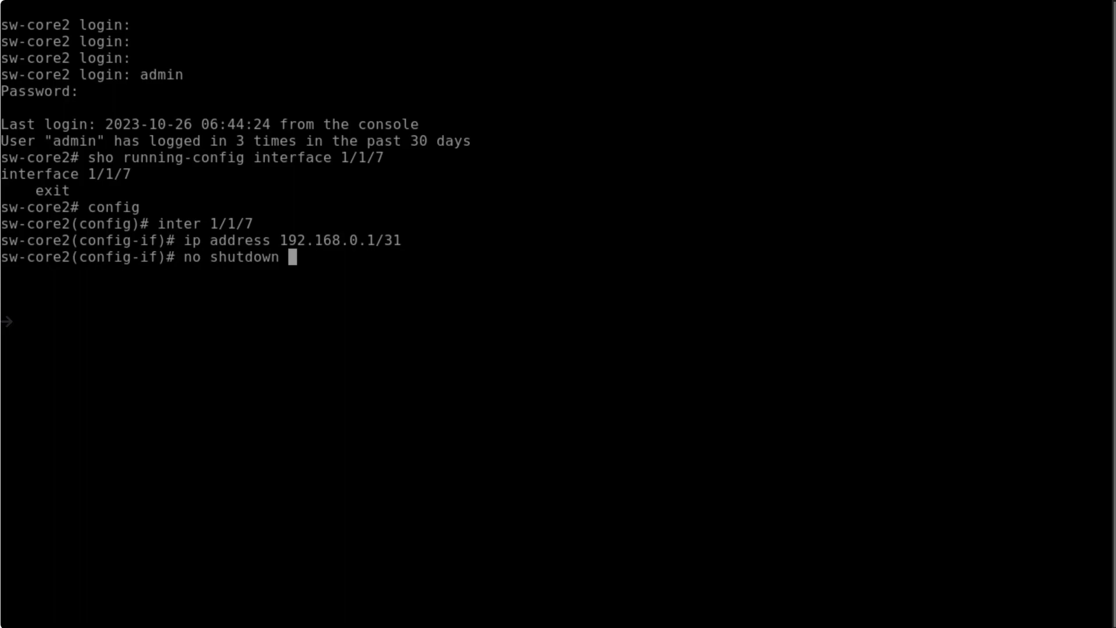
key(Return)
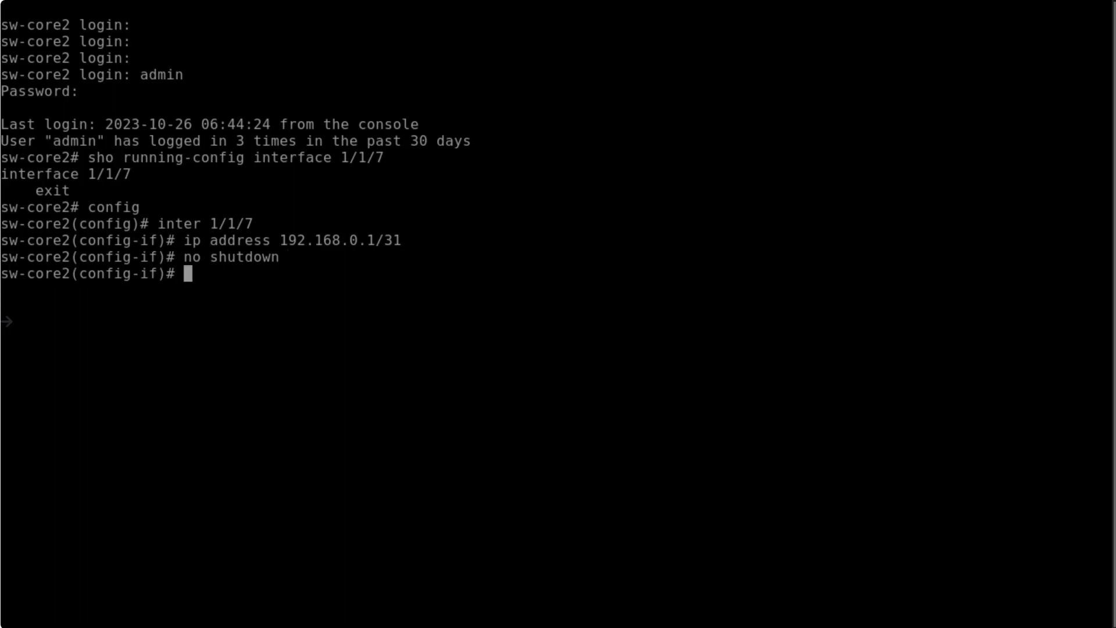
text(ping )
text(192.168.0.0)
key(Return)
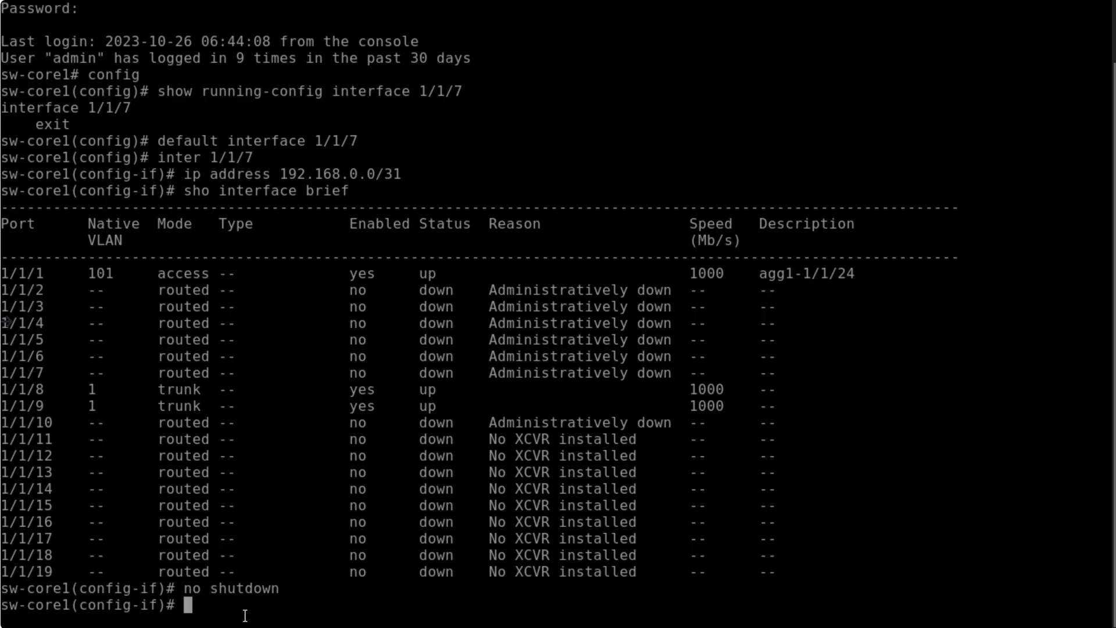
text(vsx)
Under vsx on sw-core1, set keepalive peer 192.168.0.1 source 192.168.0.0.
key(Return)
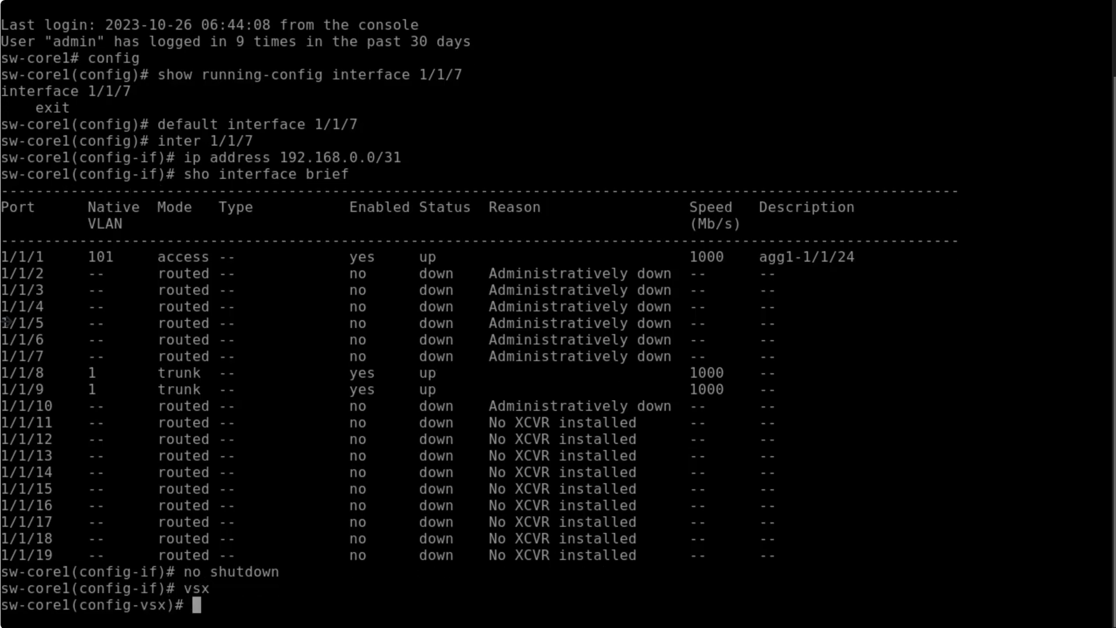
text(kee)
key(Tab)
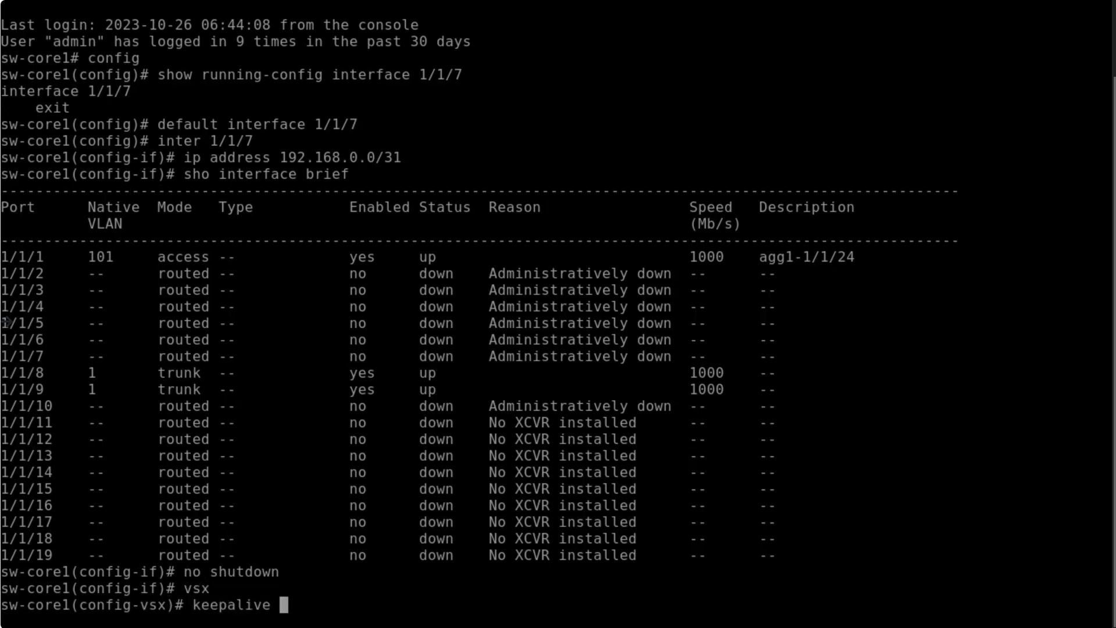
text(peer )
text(192.16)
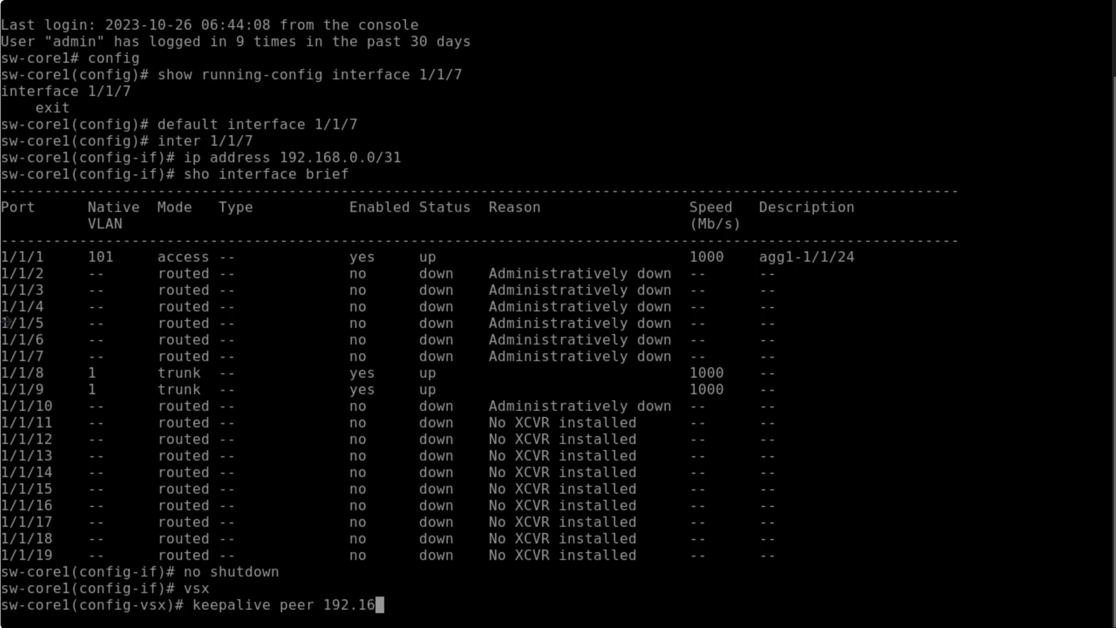
text(8.0.1)
text( source )
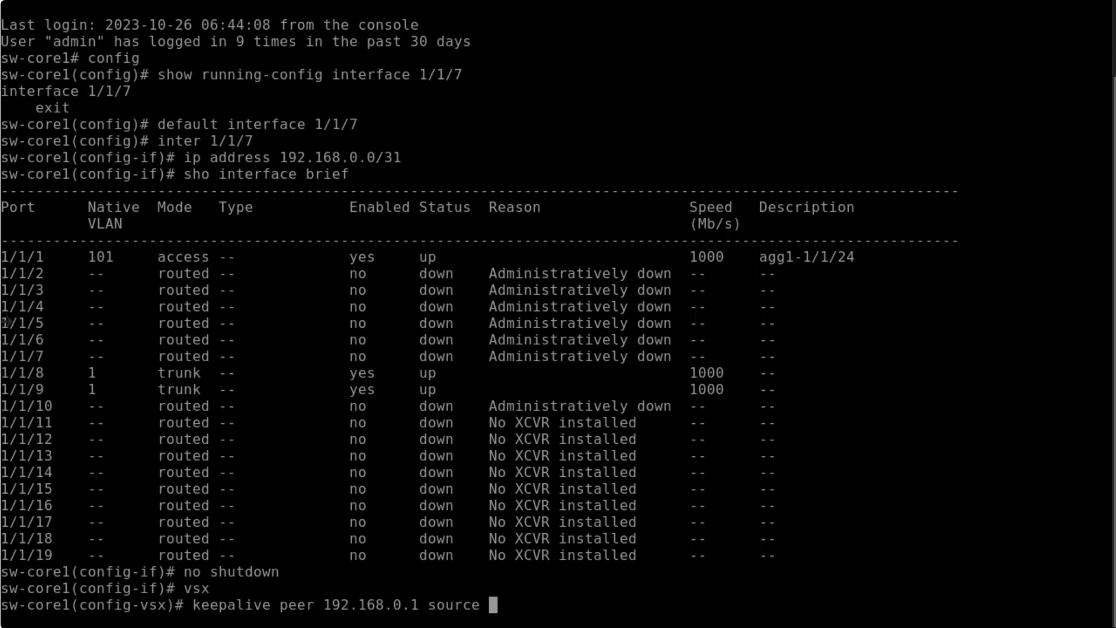
text(192.168.0.0)
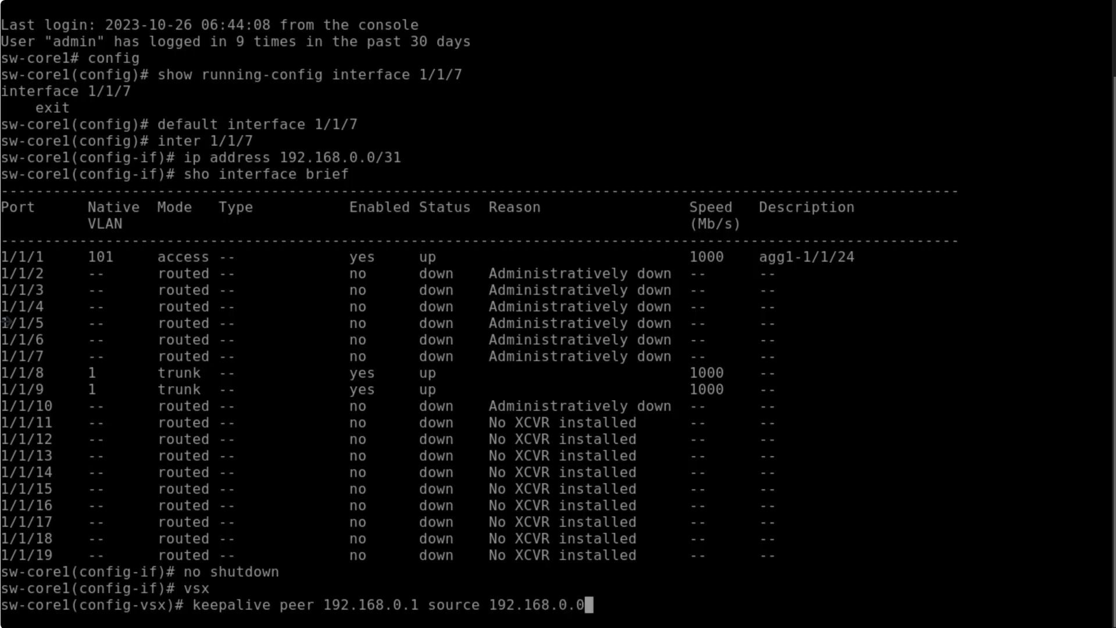
key(Return)
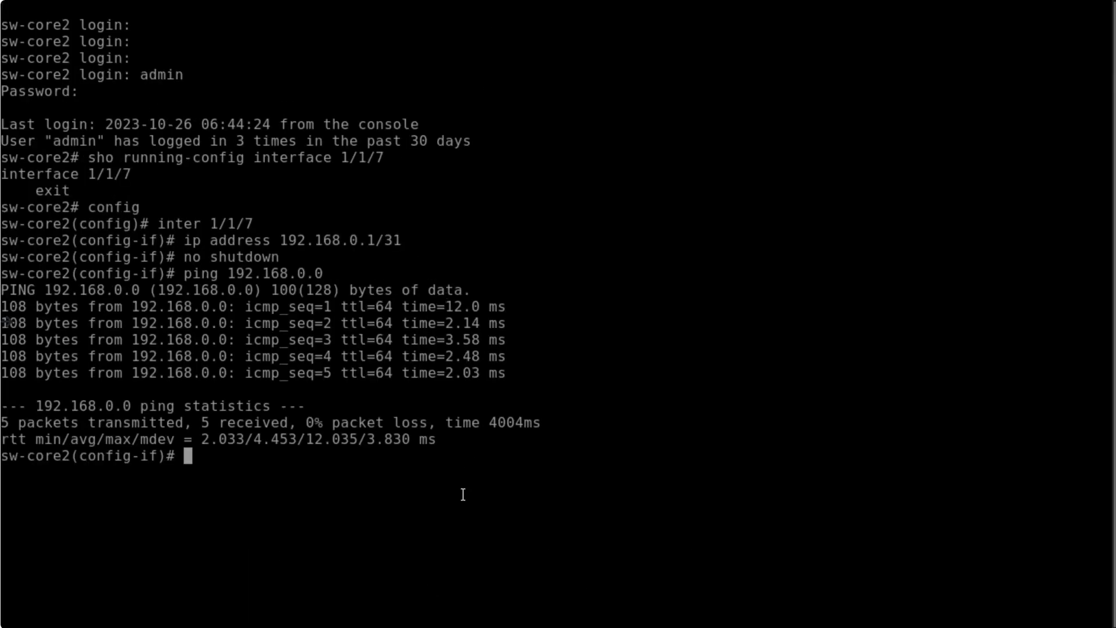
text(vsx)
Under vsx on sw-core2, set keepalive peer 192.168.0.0 source 192.168.0.1.
key(Return)
text(keepalive )
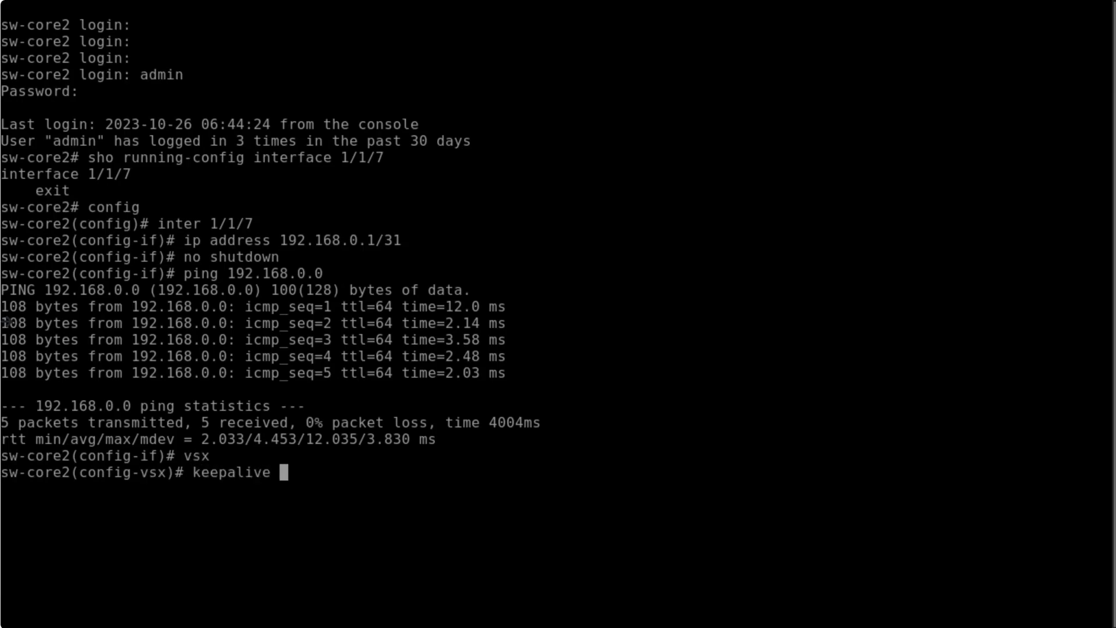
text(peer 192.16)
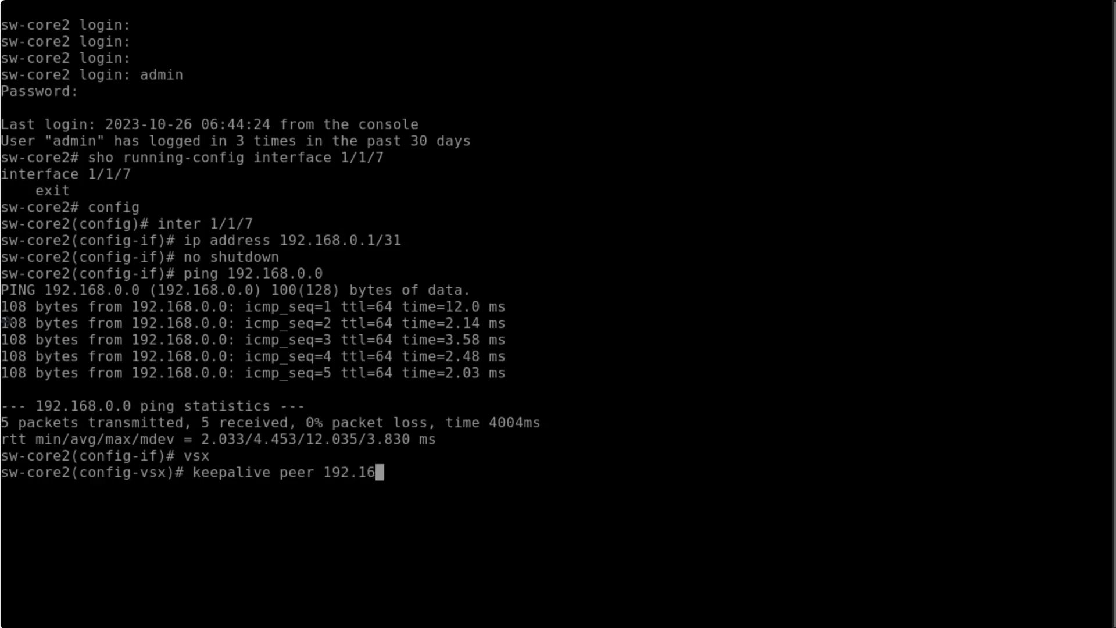
text(8.0.0 source )
text(192.168.0.)
text(1)
key(Return)
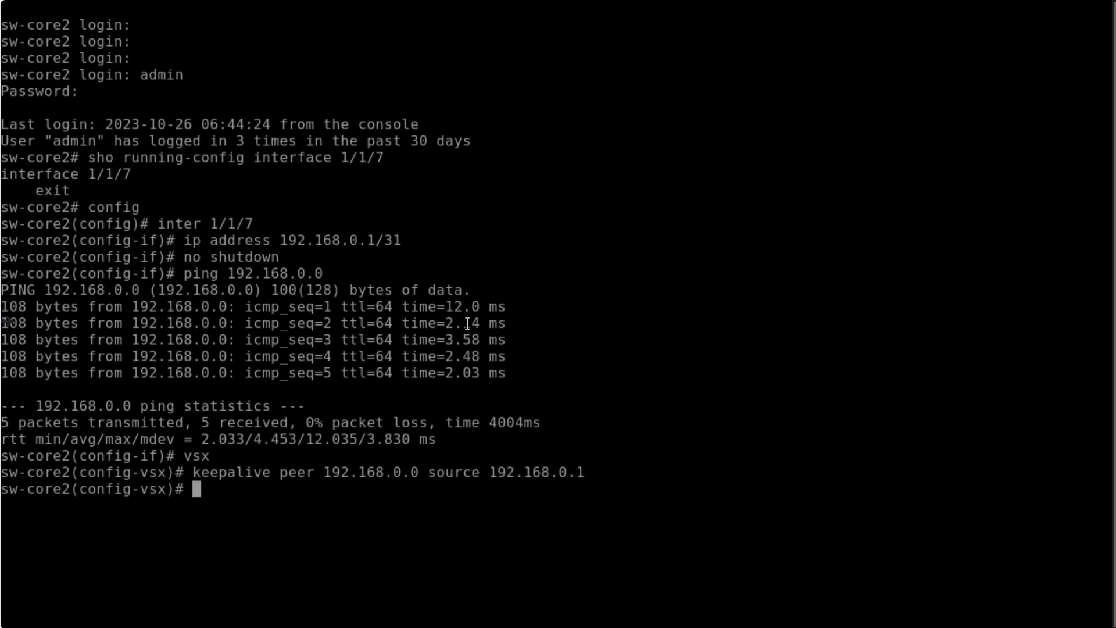
text(show vsx brief)
Confirm VSX brief shows Keepalive-Established, 1/1/7 up in the interface list, and VSX status In-Sync.
key(Return)
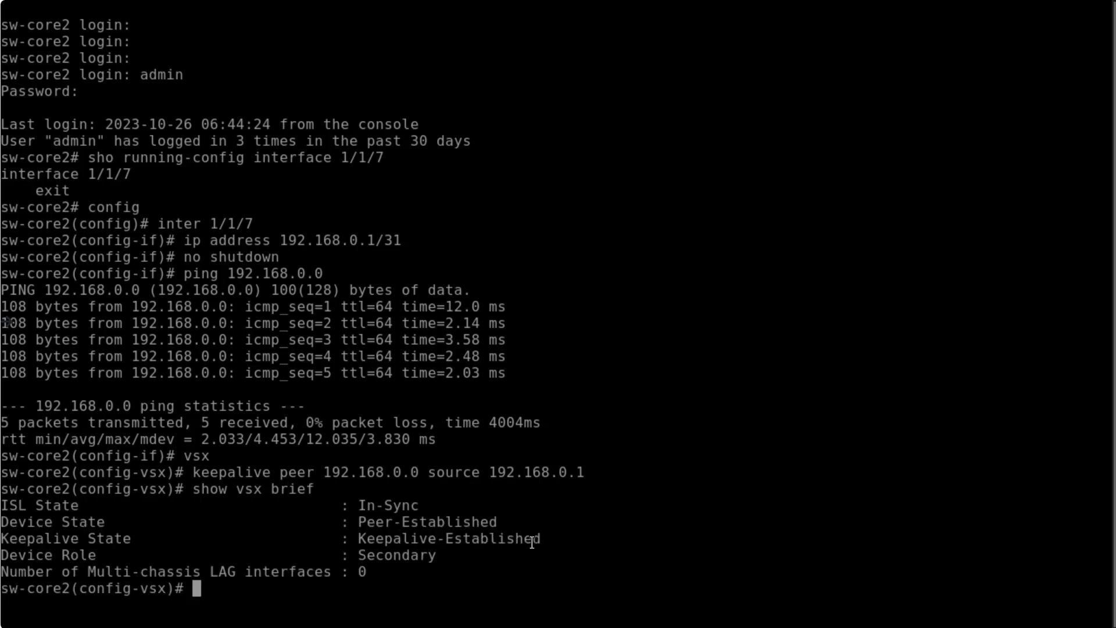
drag(547, 541, 360, 540)
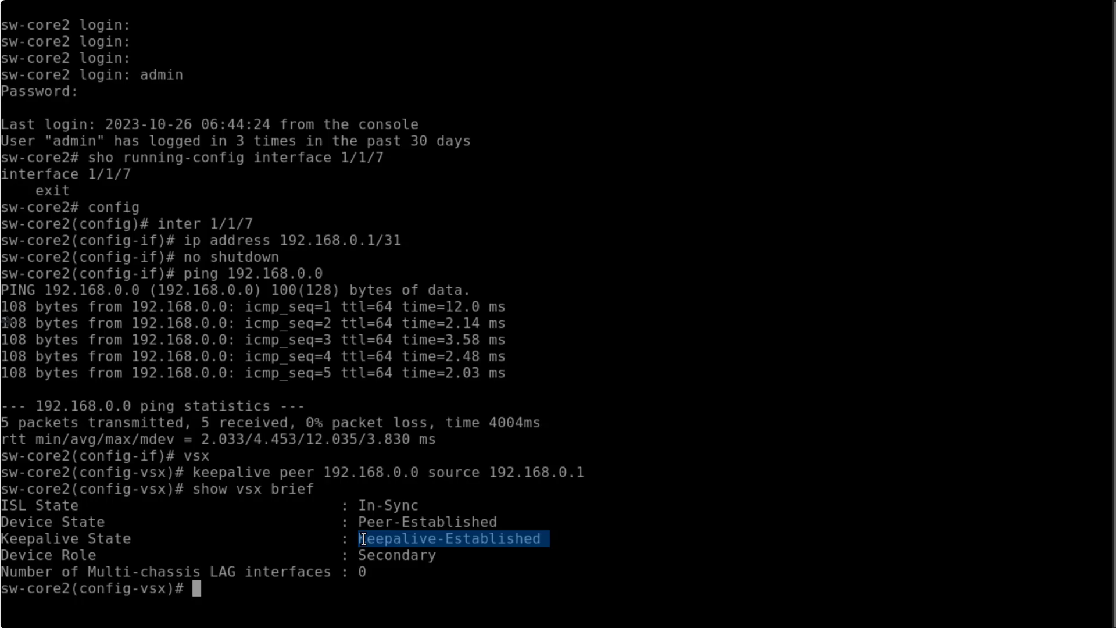
text(sho )
text(inter brief)
key(Return)
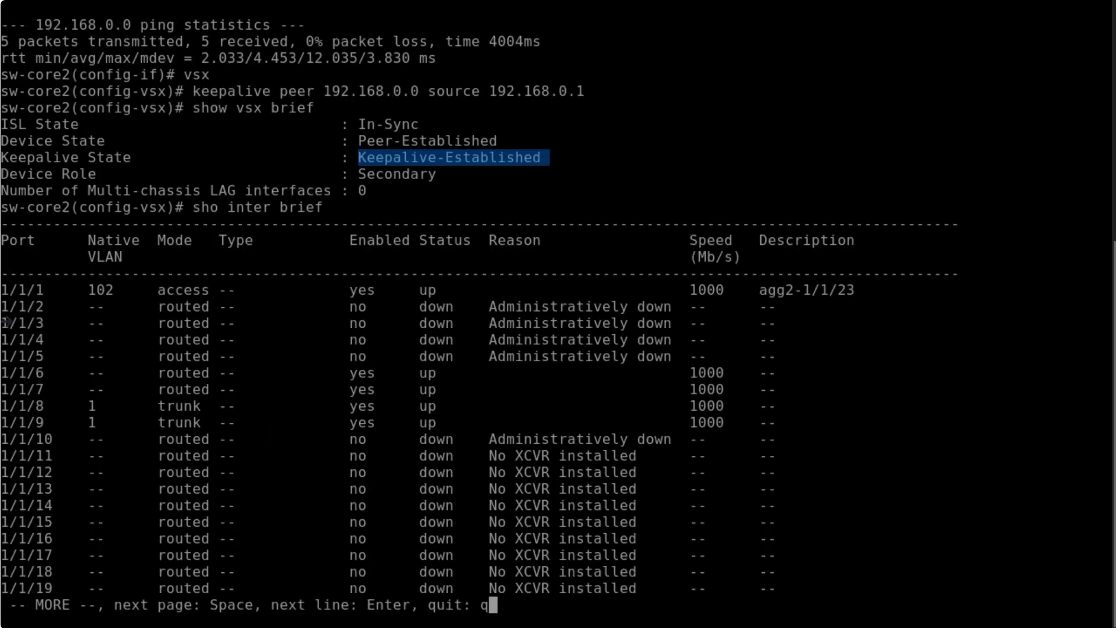
key(space)
key(space)
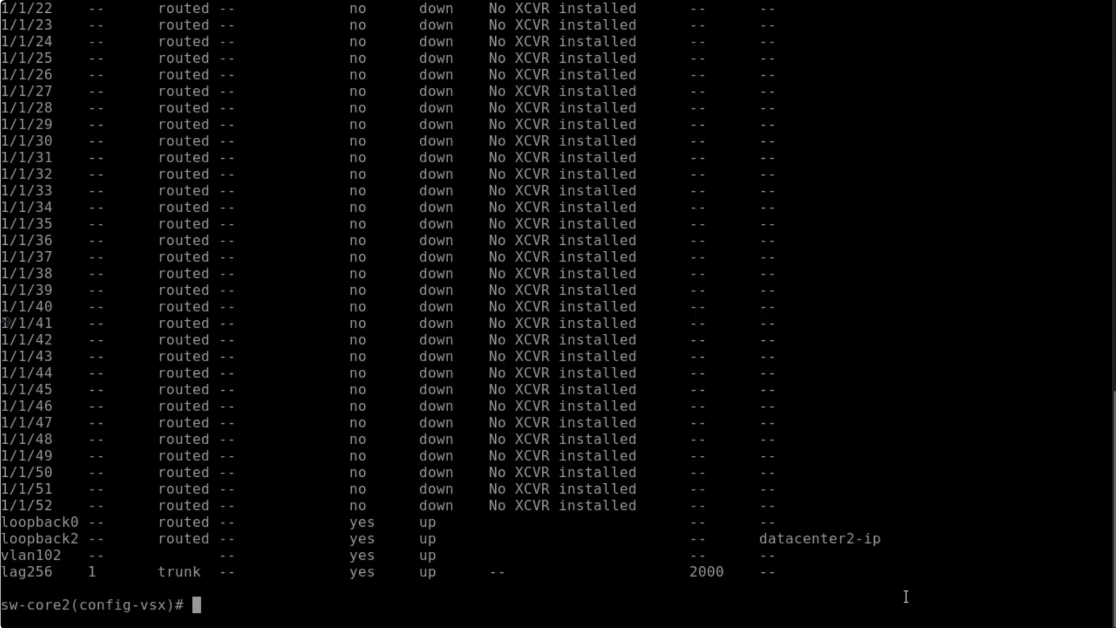
text(sho vsx status)
key(Return)
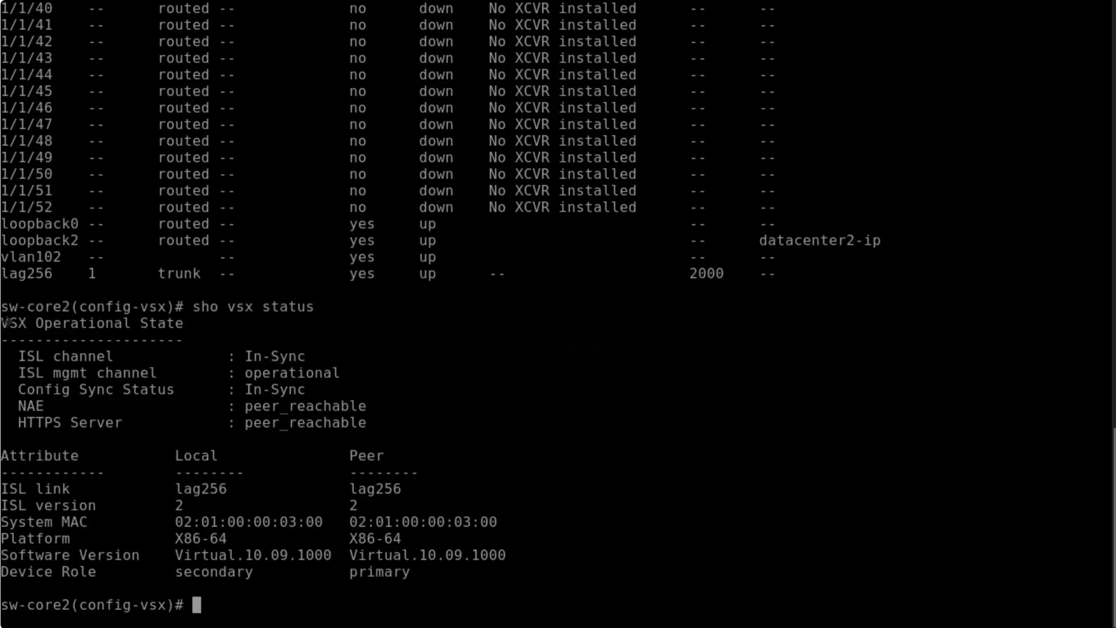